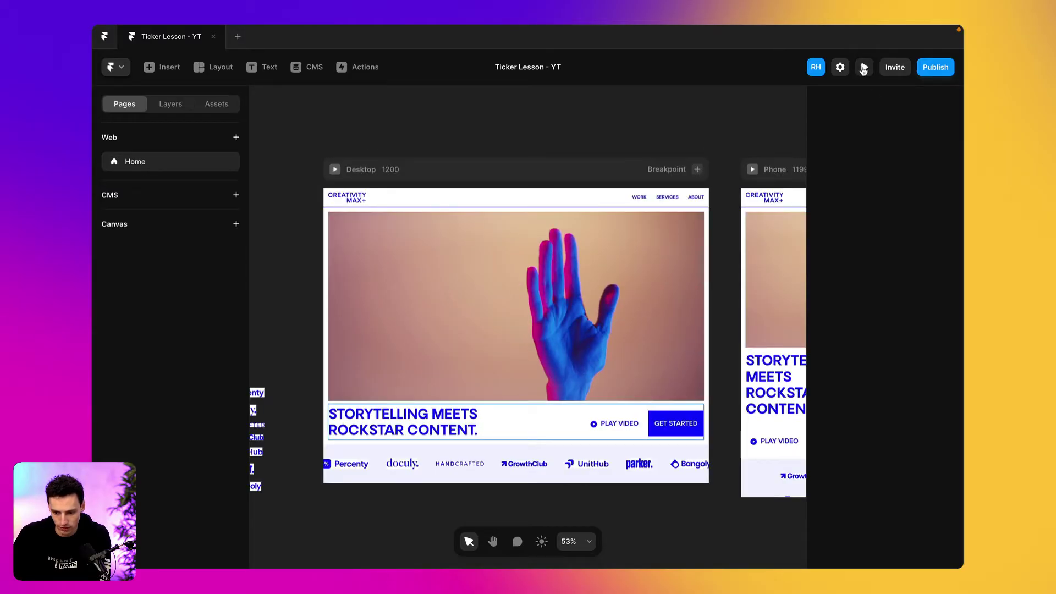
Preview the live landing page, scroll through it, and return to editing.
left_click(863, 68)
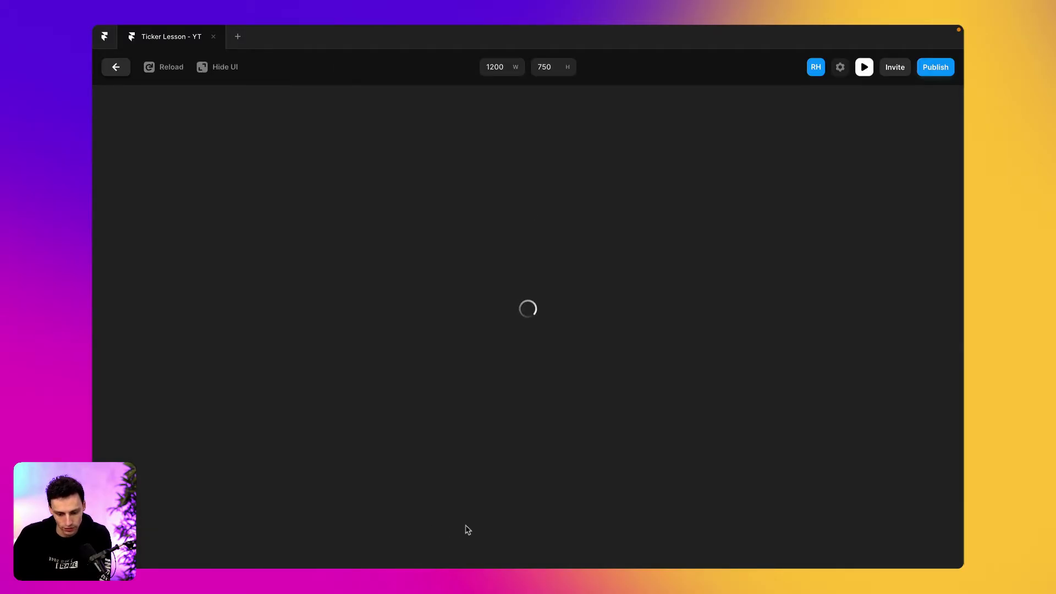
scroll(516, 462, "down", 2)
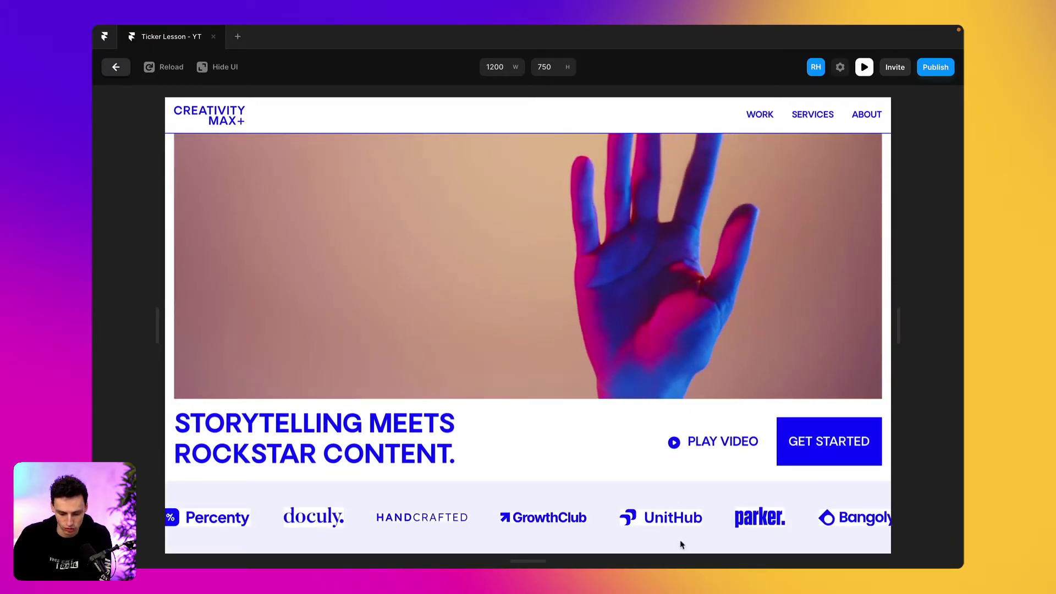
scroll(676, 405, "up", 2)
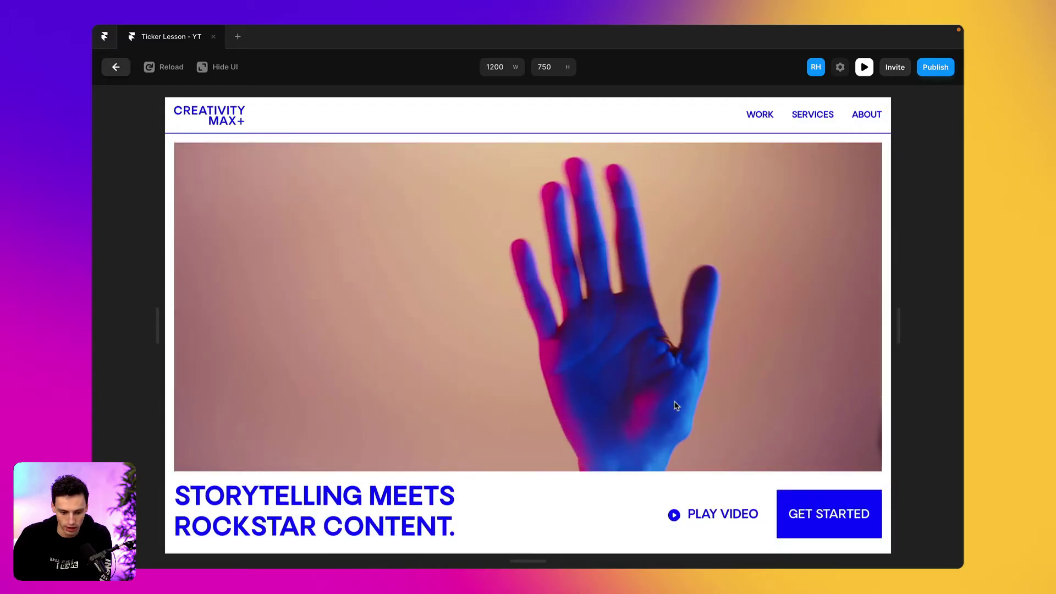
left_click(113, 67)
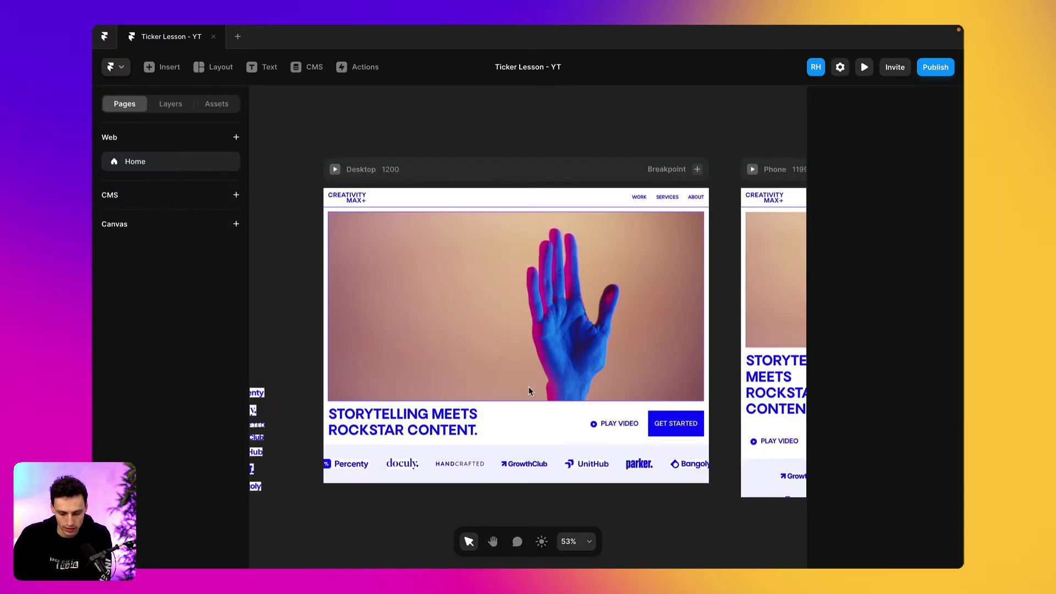
With the logo strip selected, insert a Ticker component from the 'ticker' search below the page.
left_click(529, 392)
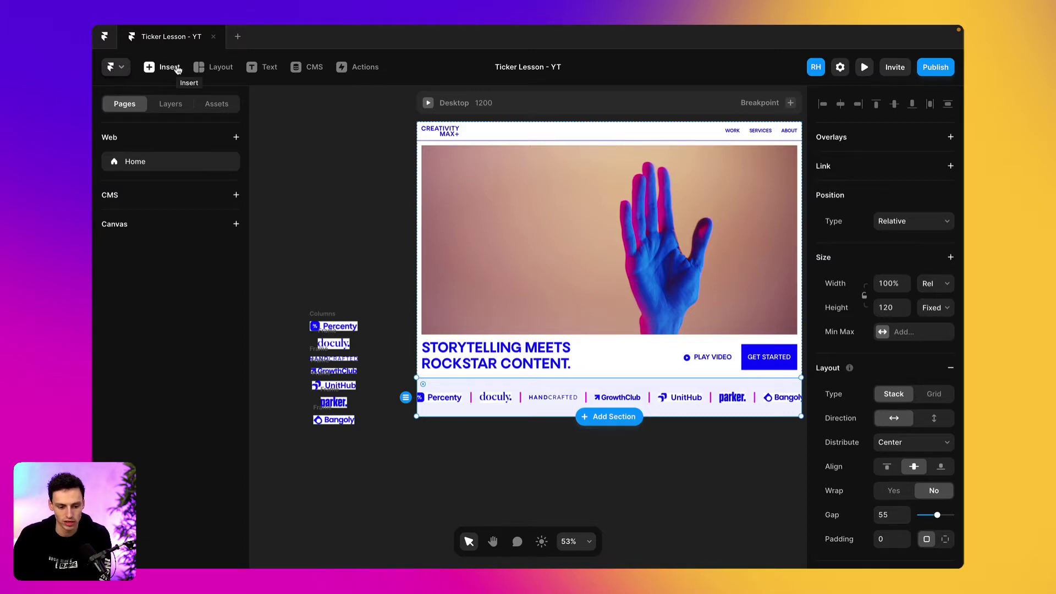
left_click(177, 69)
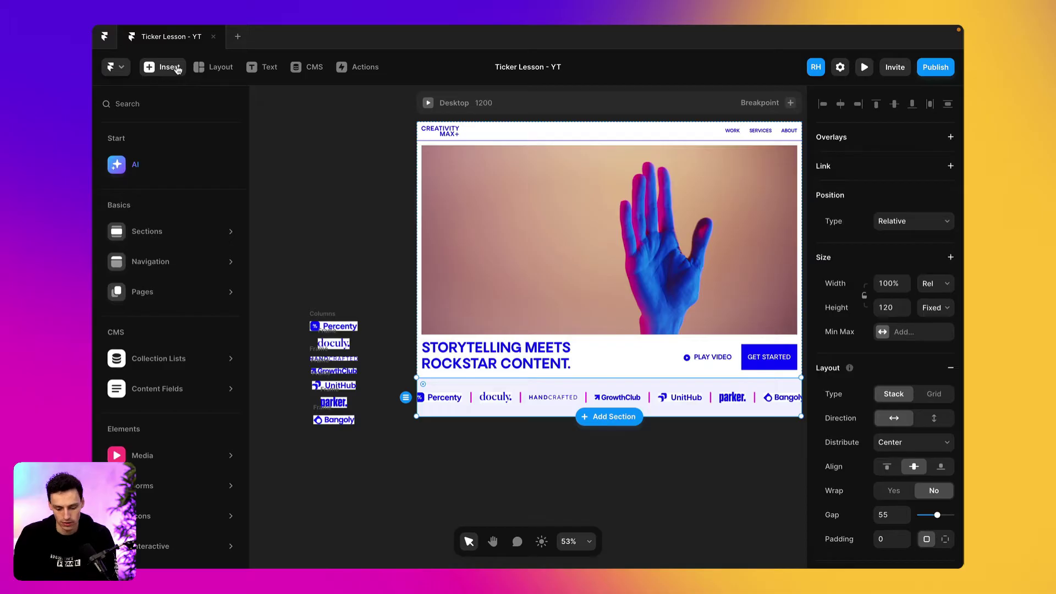
type("ticker")
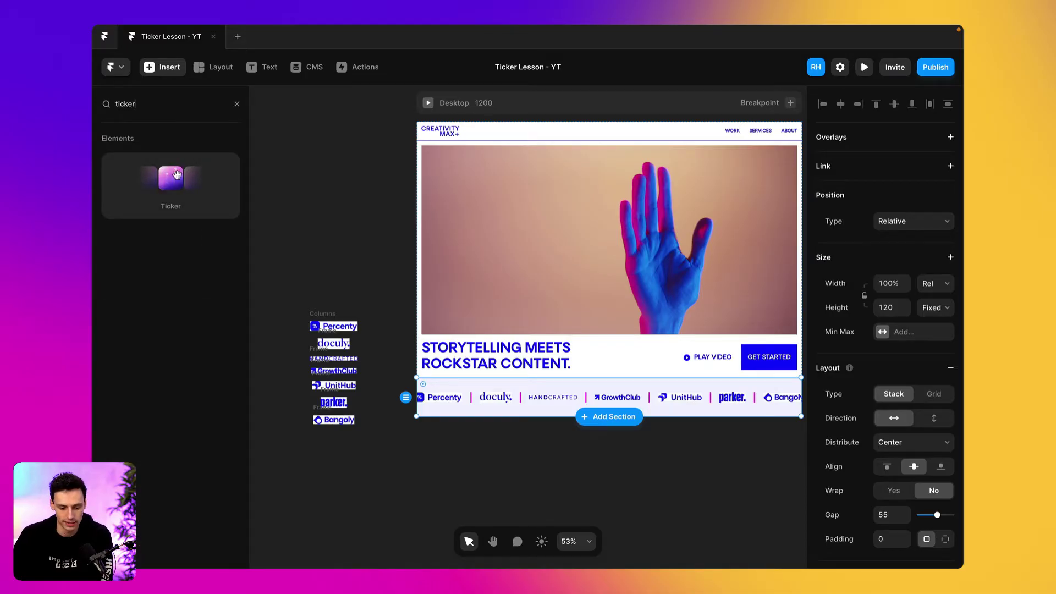
left_click_drag(172, 174, 551, 474)
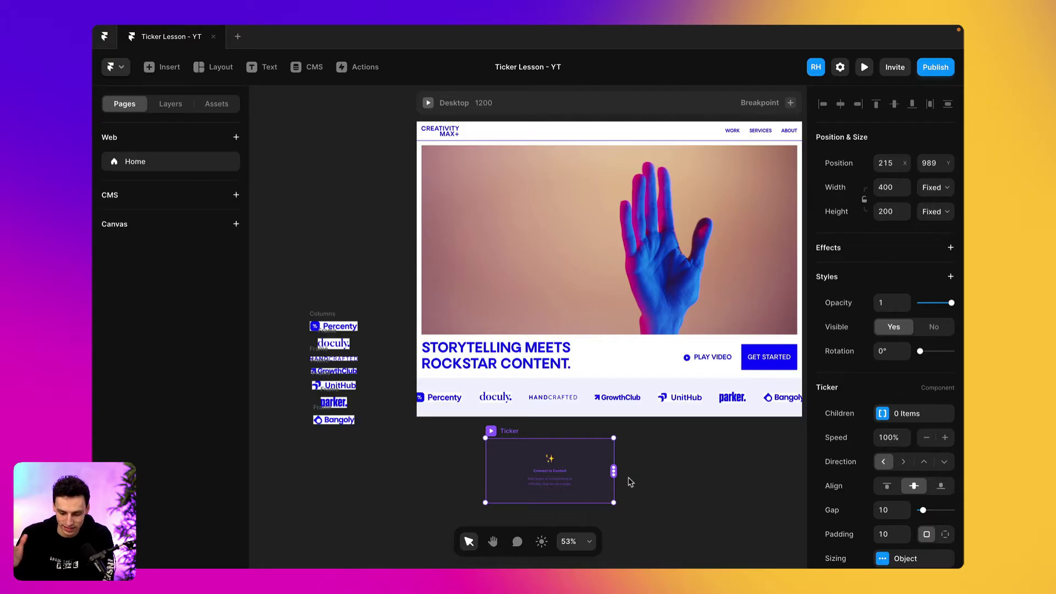
Delete the Columns logo layers through the last logo Frame from the Logos row.
left_click(586, 405)
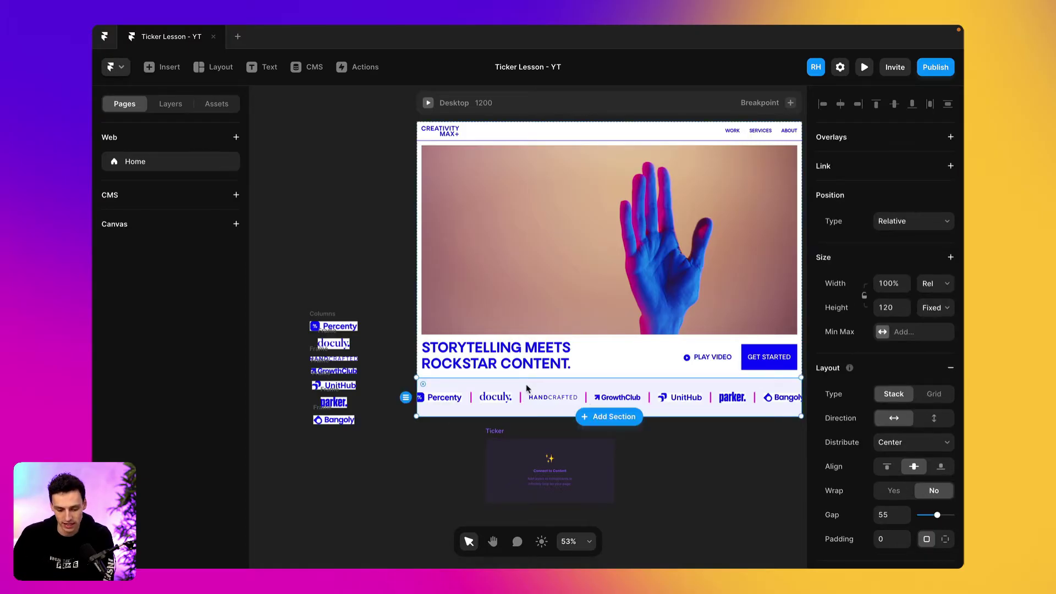
scroll(522, 388, "right", 5)
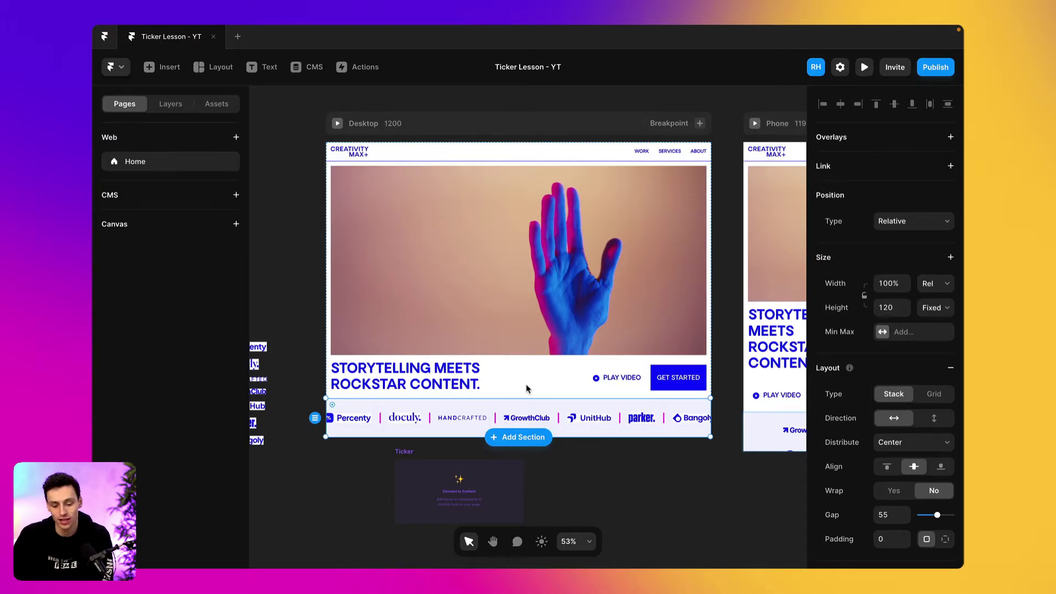
scroll(526, 388, "left", 2)
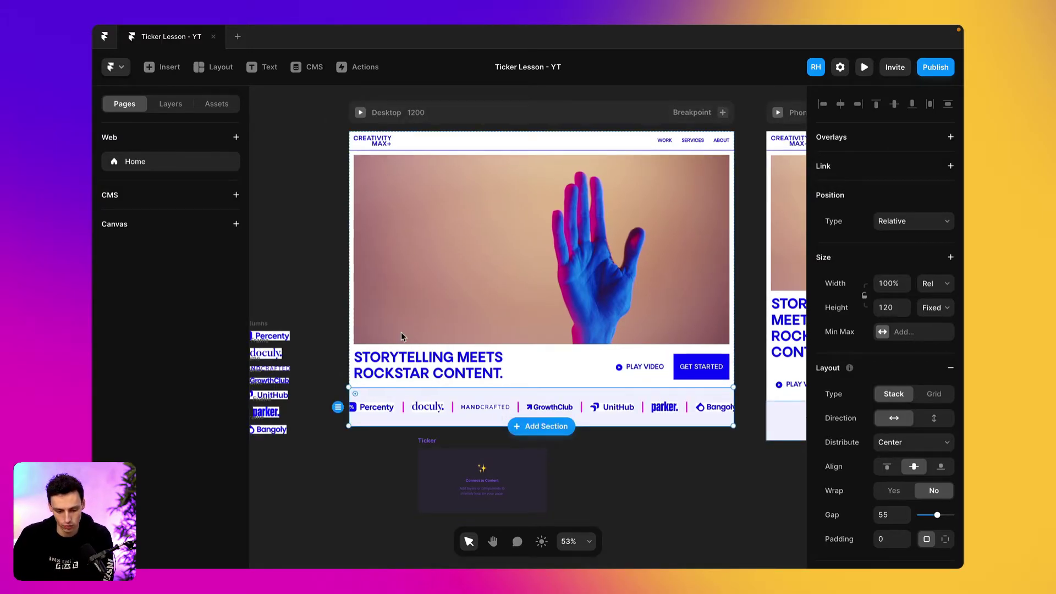
left_click(170, 104)
left_click(170, 211)
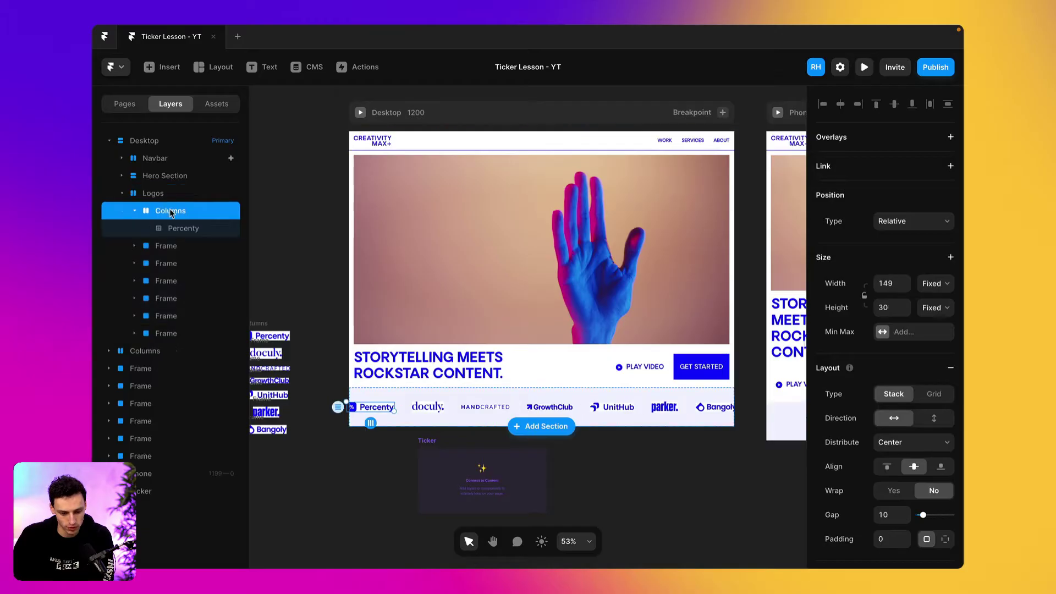
left_click(175, 333, "shift")
key("Delete")
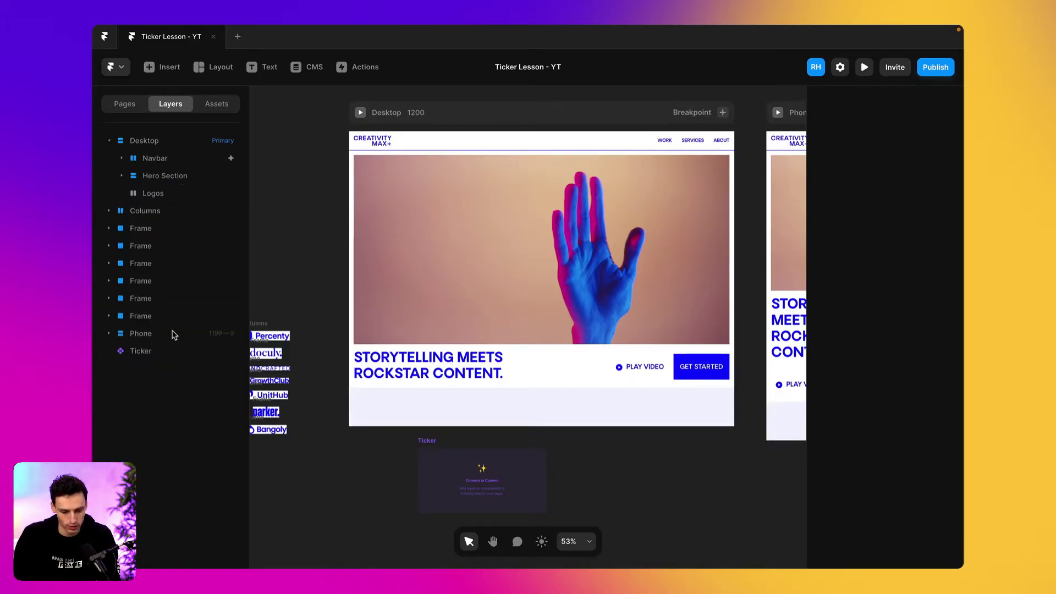
left_click(435, 481)
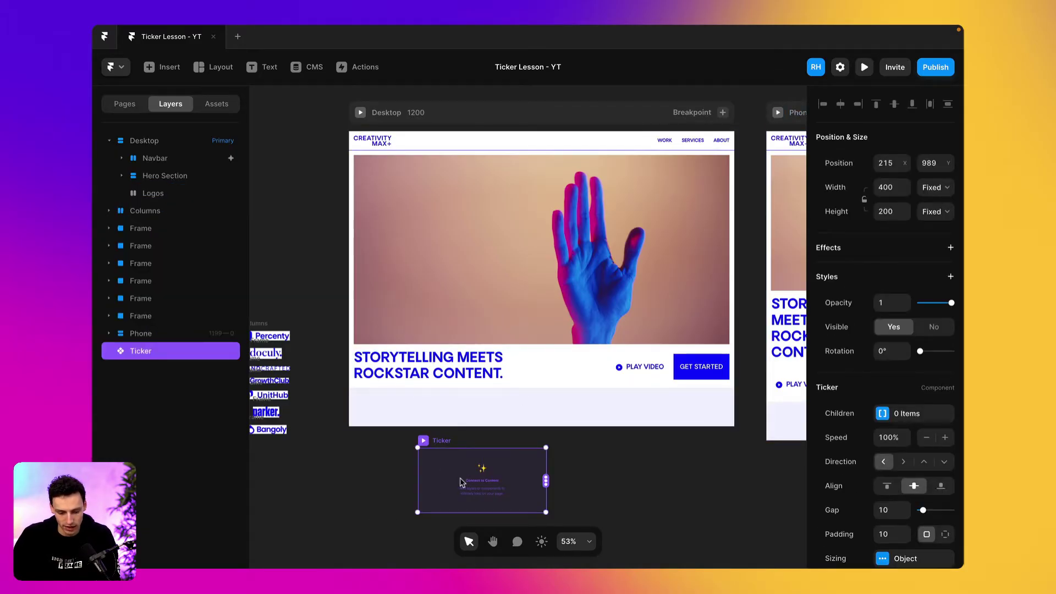
Move the Ticker component into the Logos row.
left_click_drag(460, 479, 490, 402)
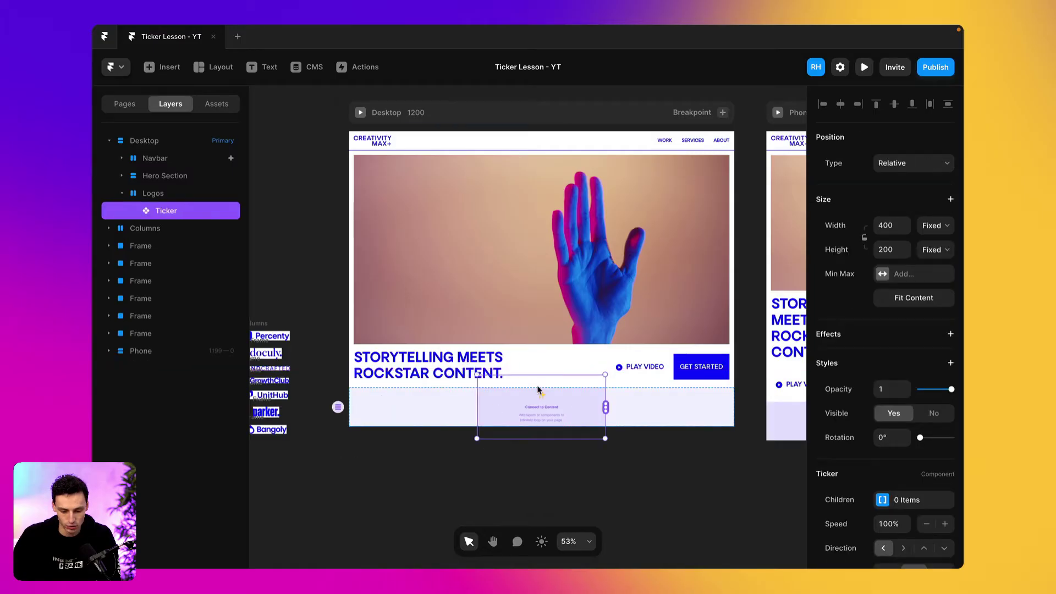
left_click(175, 194)
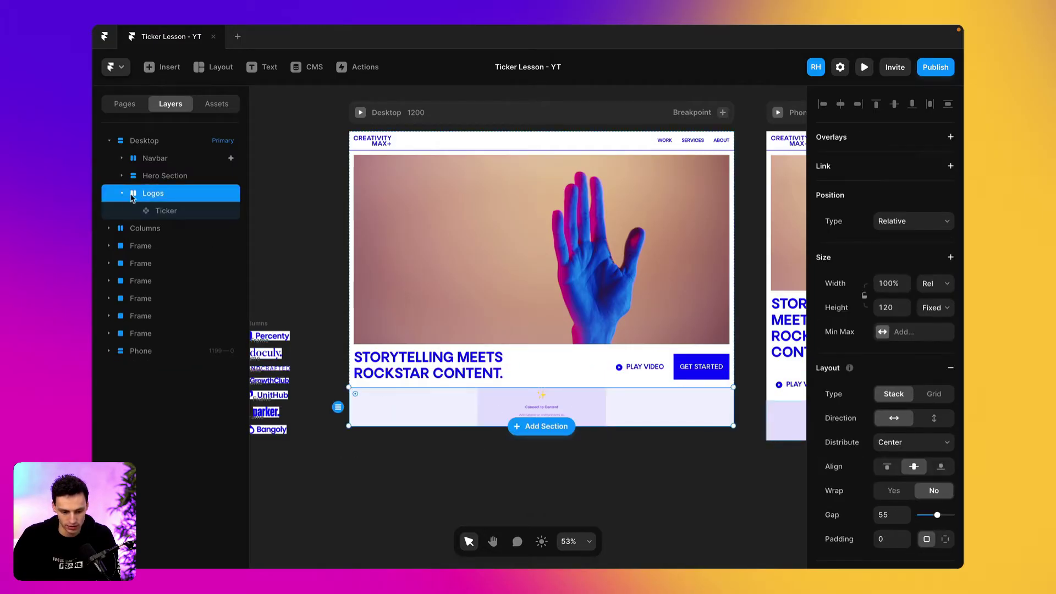
left_click(185, 210)
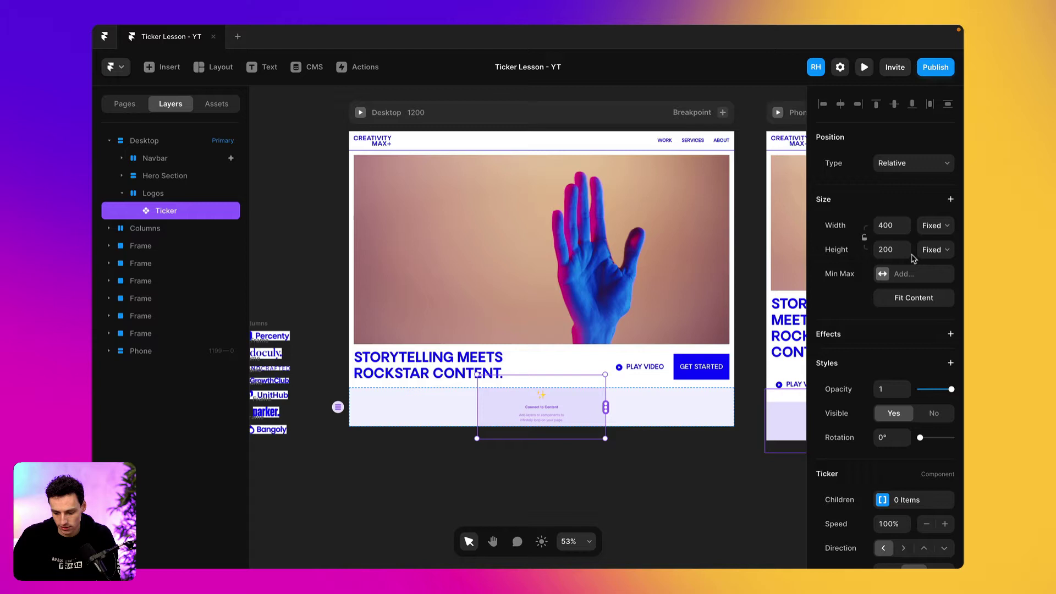
Set the Ticker's width and height to 100% so it fills the Logos row.
left_click(890, 229)
key("Return")
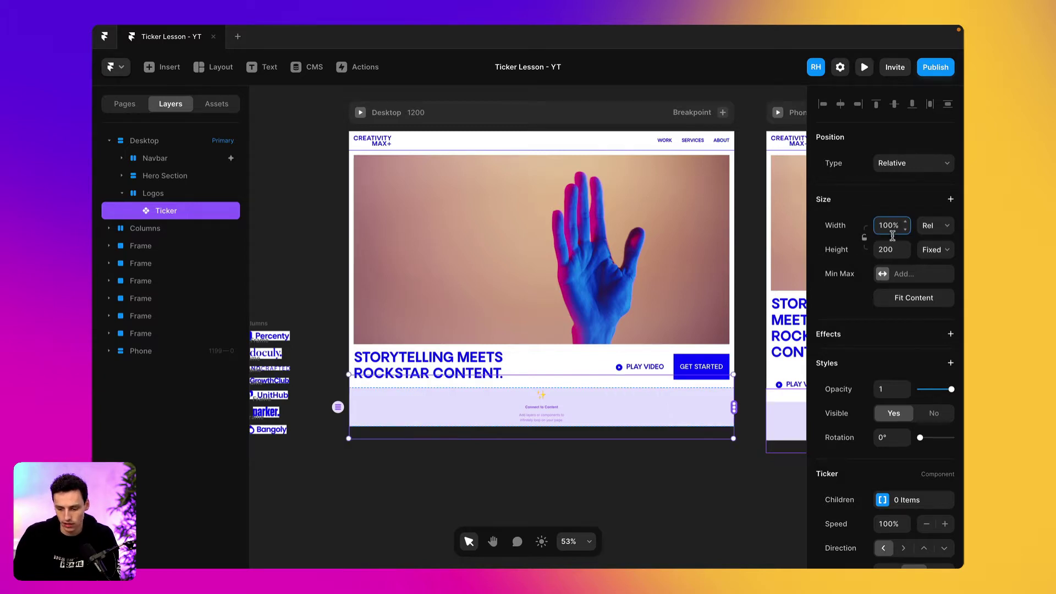
left_click(897, 254)
type("100%")
key("Return")
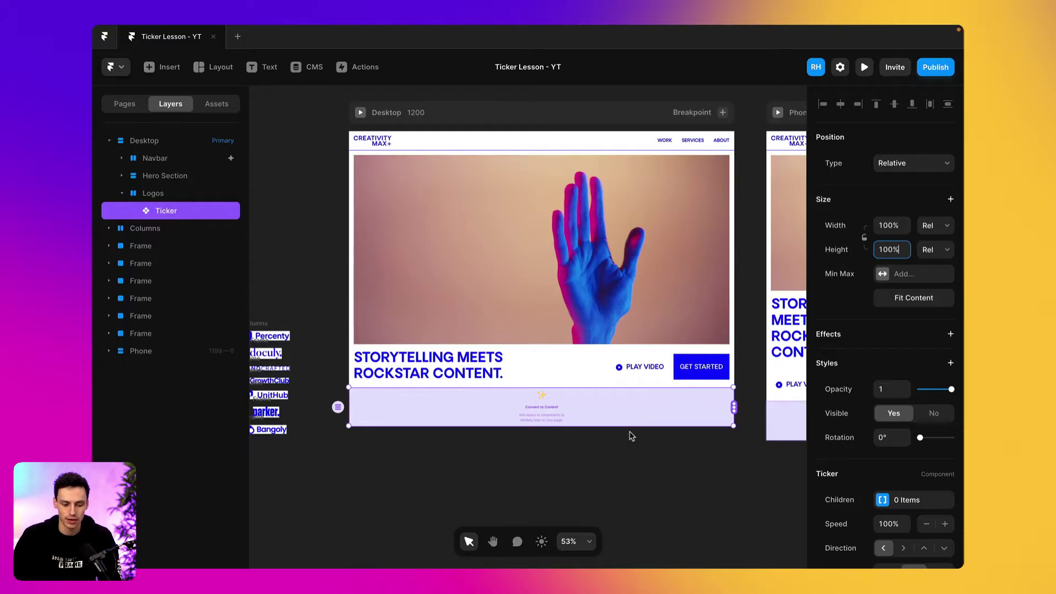
left_click(208, 196)
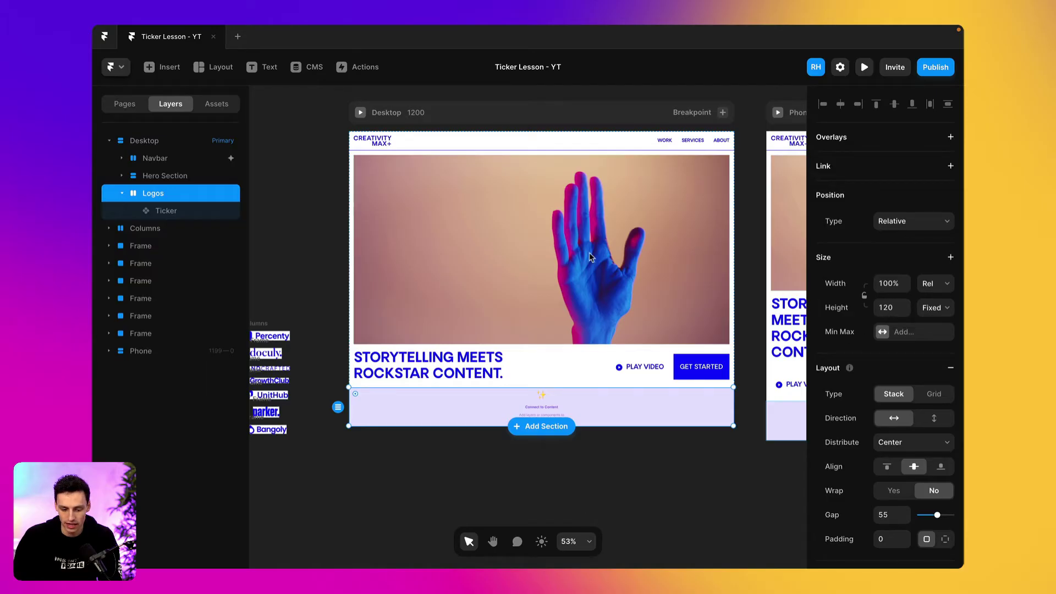
left_click(184, 214)
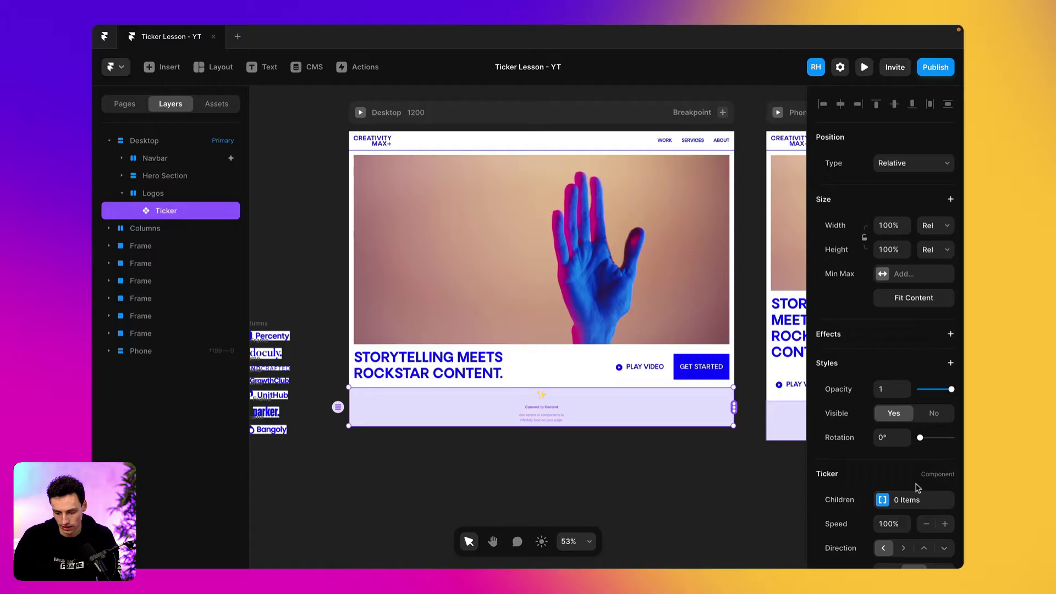
Pan to the spare logo layers beside the page, marquee-select them, then clear the selection.
scroll(917, 487, "down", 1)
scroll(633, 460, "left", 3)
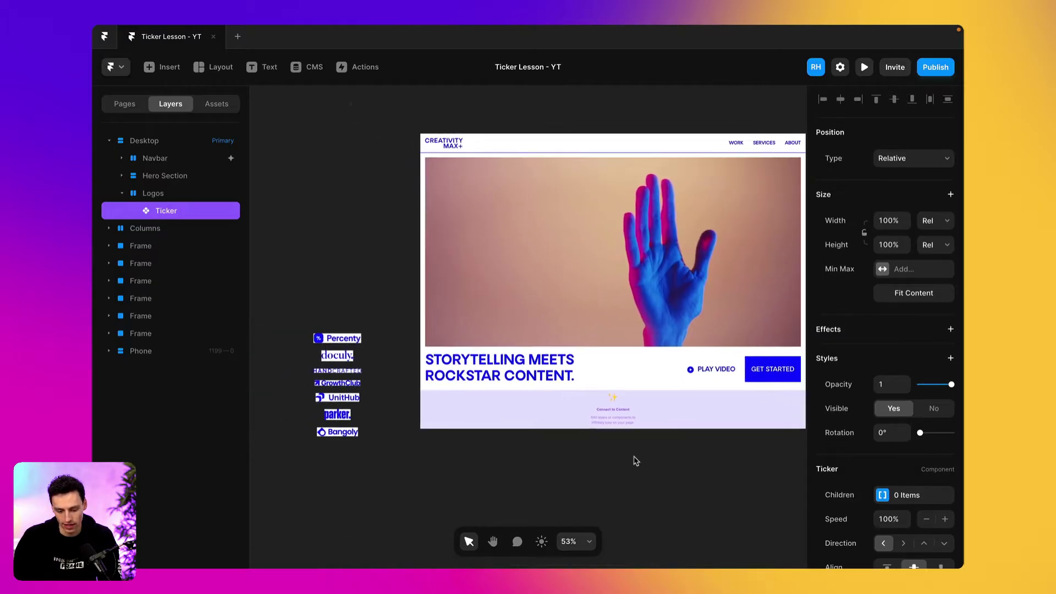
scroll(634, 459, "down", 1)
scroll(634, 460, "right", 1)
left_click_drag(277, 287, 372, 459)
left_click_drag(274, 262, 378, 461)
left_click(378, 461)
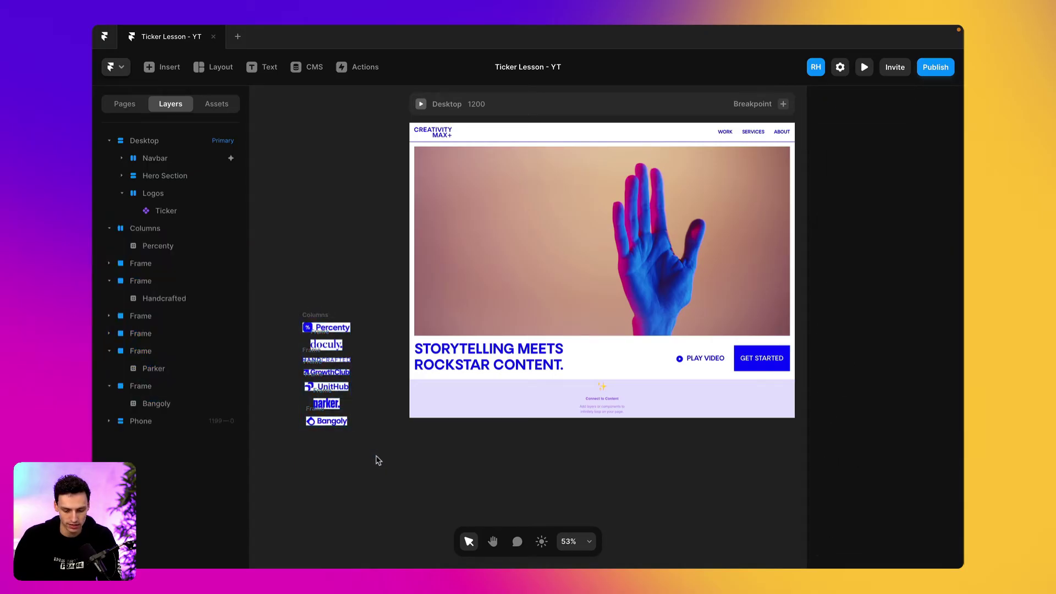
Marquee-select Percenty, Handcrafted, GrowthClub and their frames in the loose logo column.
scroll(368, 283, "up", 2)
scroll(367, 283, "right", 1)
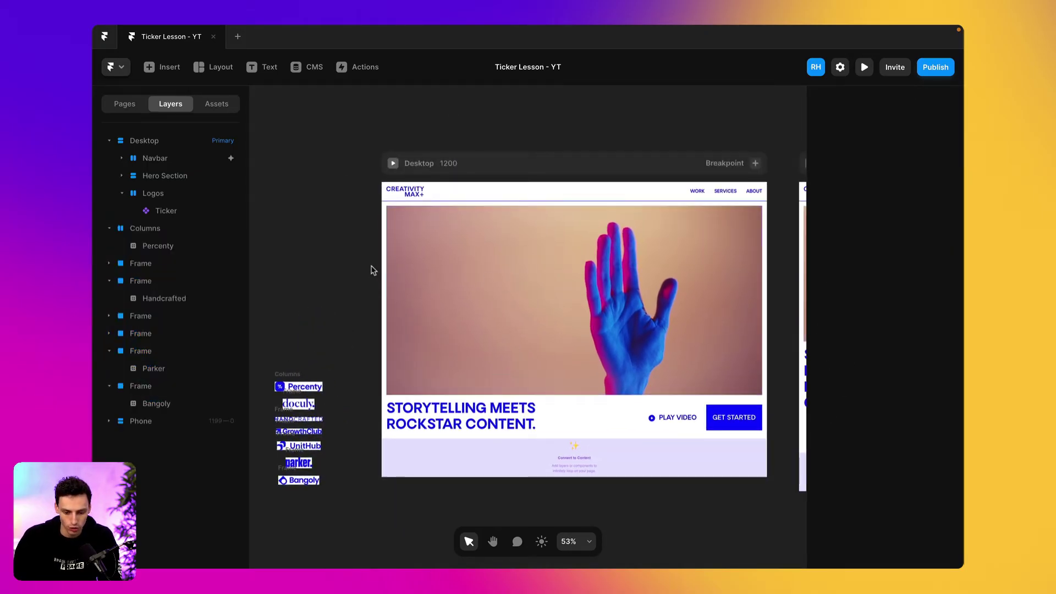
scroll(370, 266, "down", 1)
scroll(370, 267, "left", 2)
left_click_drag(279, 266, 373, 408)
scroll(365, 405, "down", 5)
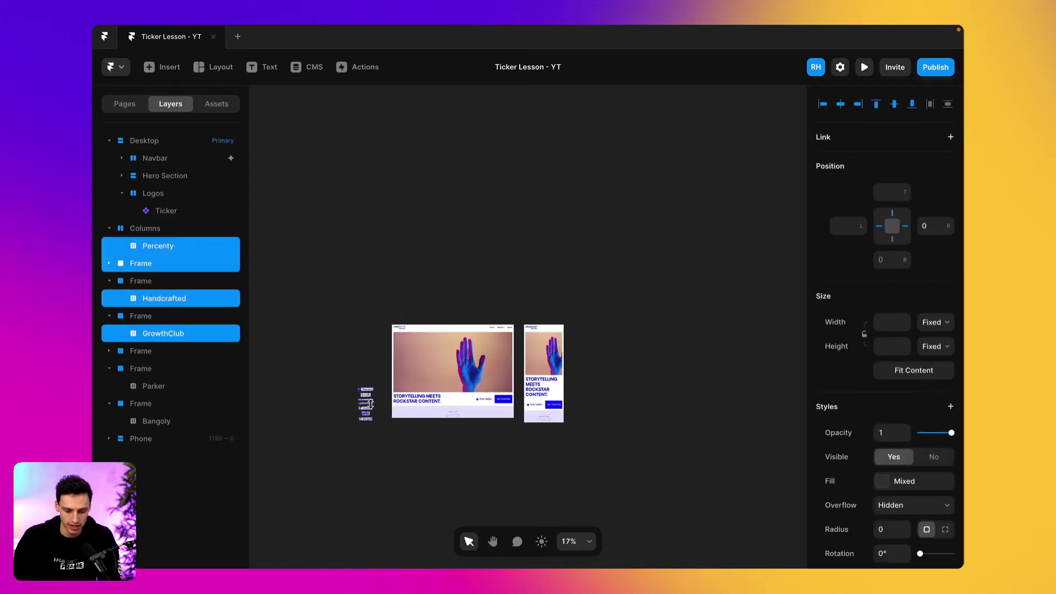
scroll(367, 400, "up", 4)
scroll(434, 369, "down", 1)
scroll(433, 368, "left", 1)
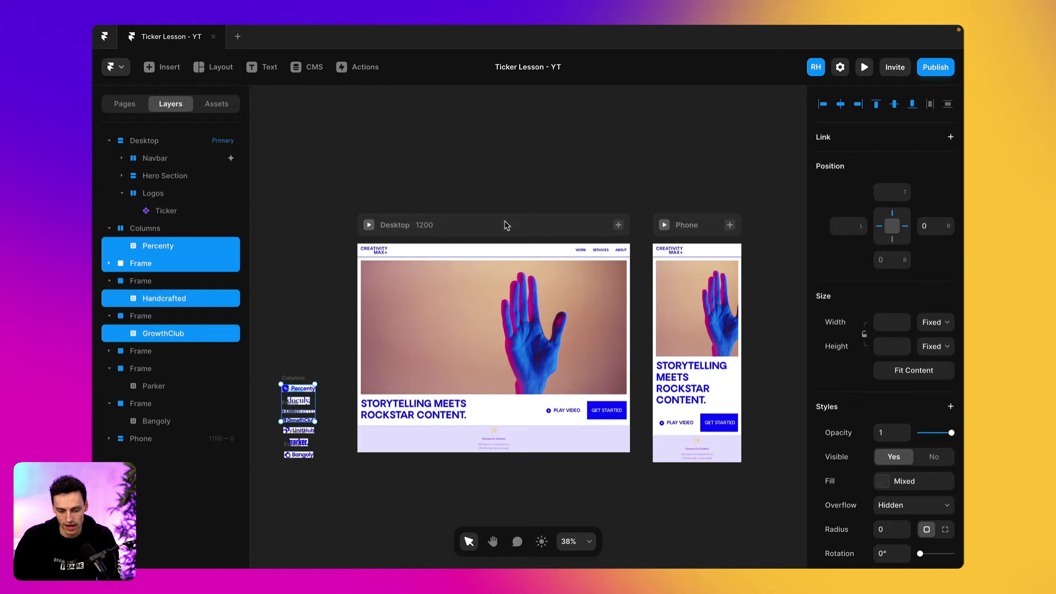
scroll(467, 366, "left", 4)
scroll(468, 366, "down", 1)
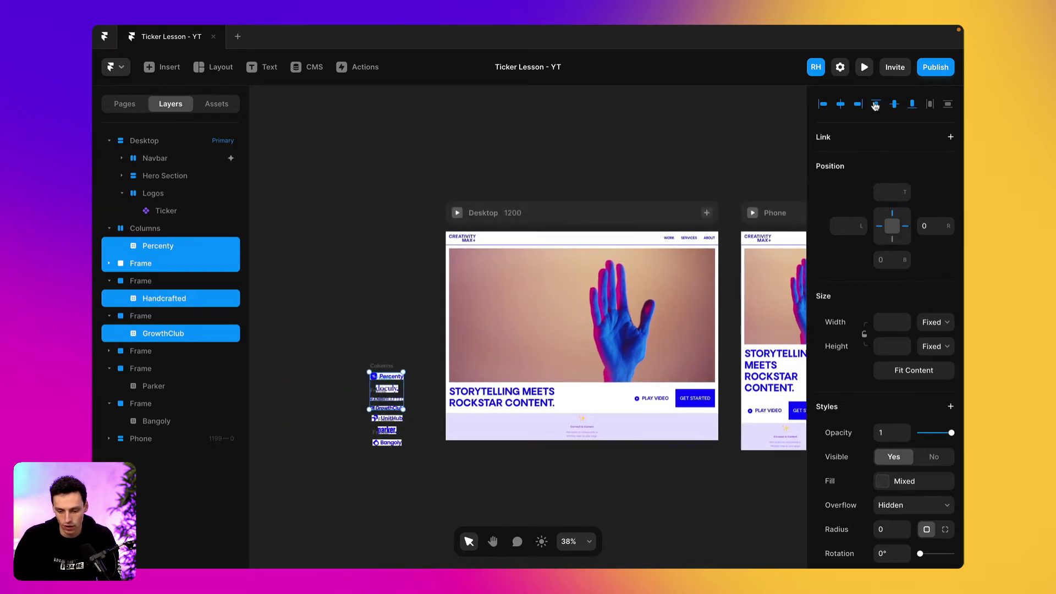
left_click(865, 66)
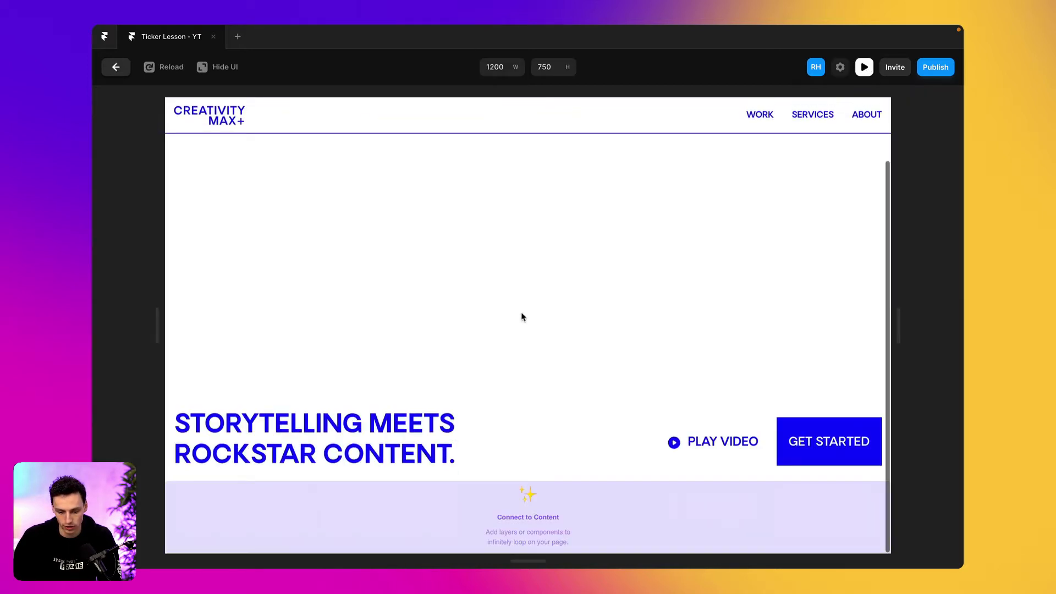
key("Escape")
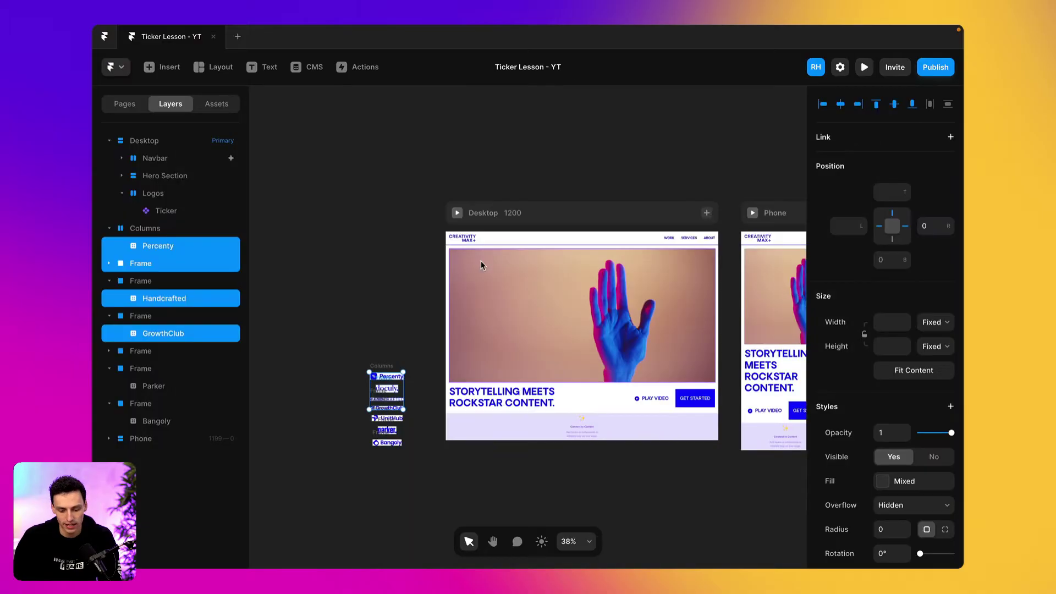
left_click(400, 325)
left_click(386, 396)
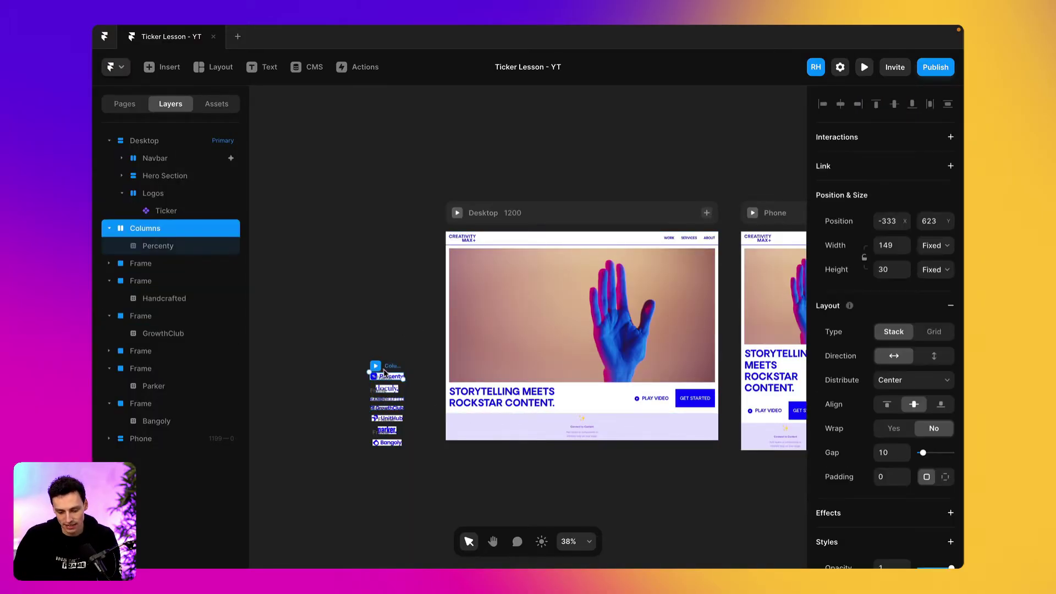
left_click(533, 439)
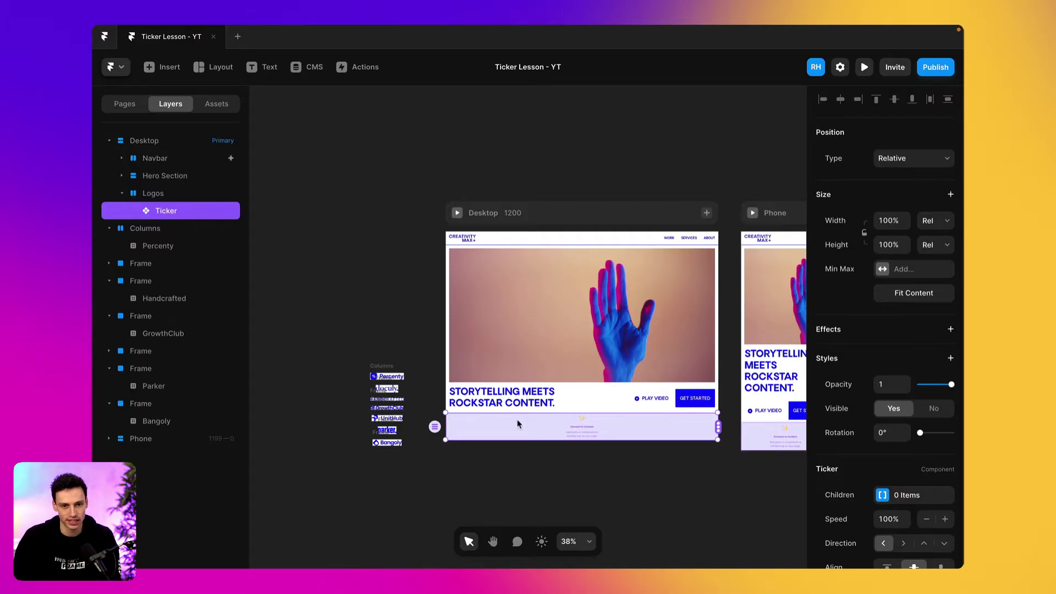
scroll(515, 438, "up", 5)
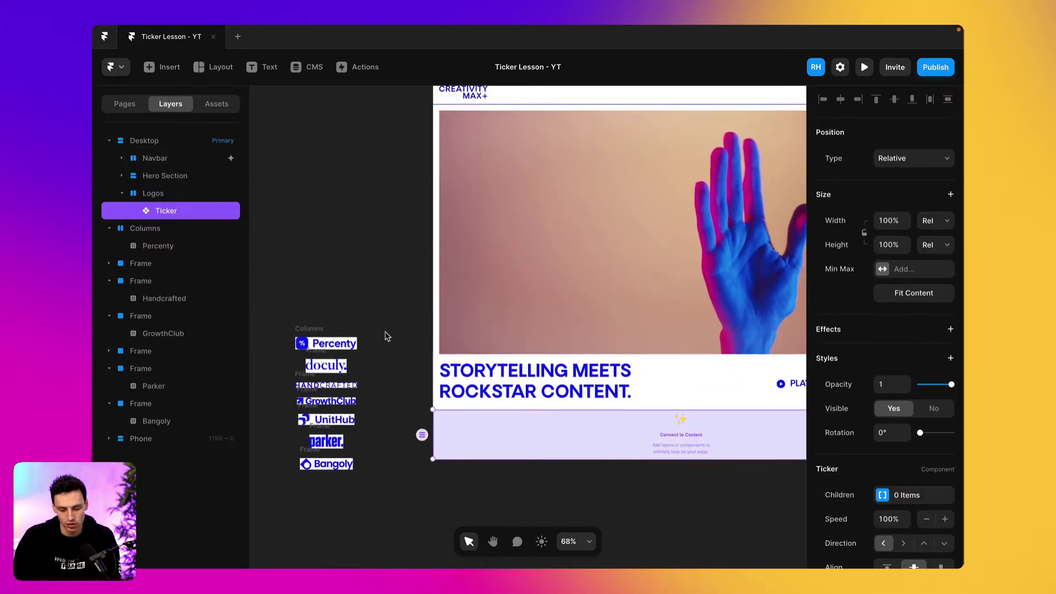
left_click(387, 335)
left_click(329, 344)
left_click(329, 366)
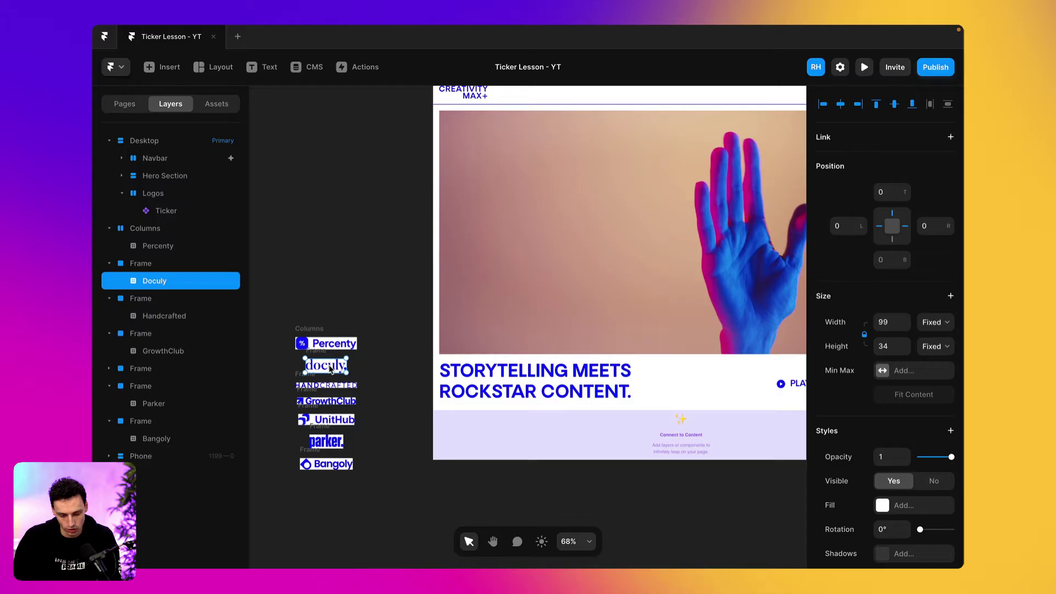
left_click(331, 388)
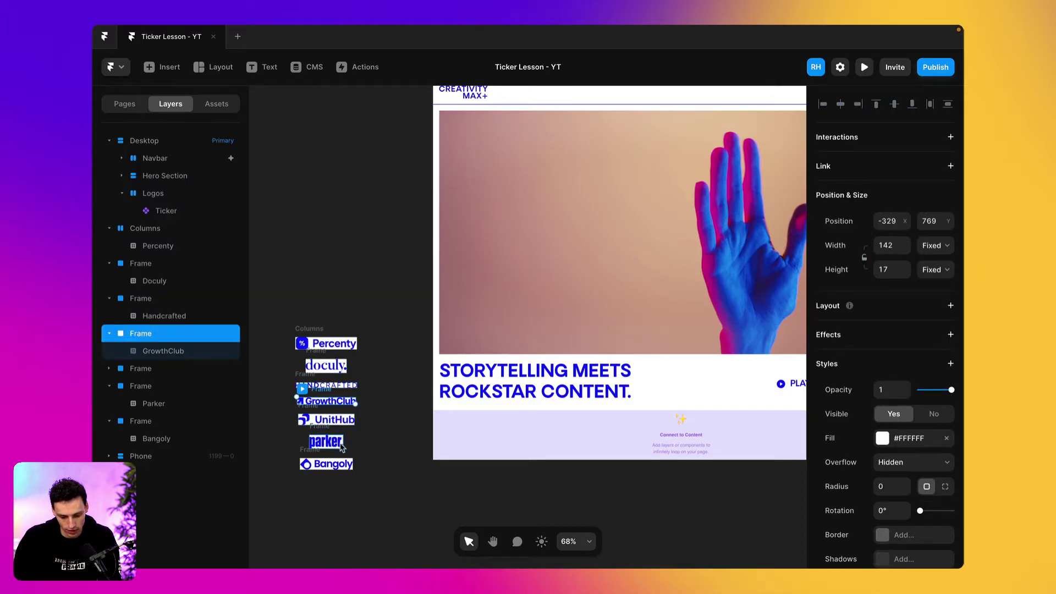
left_click(381, 472)
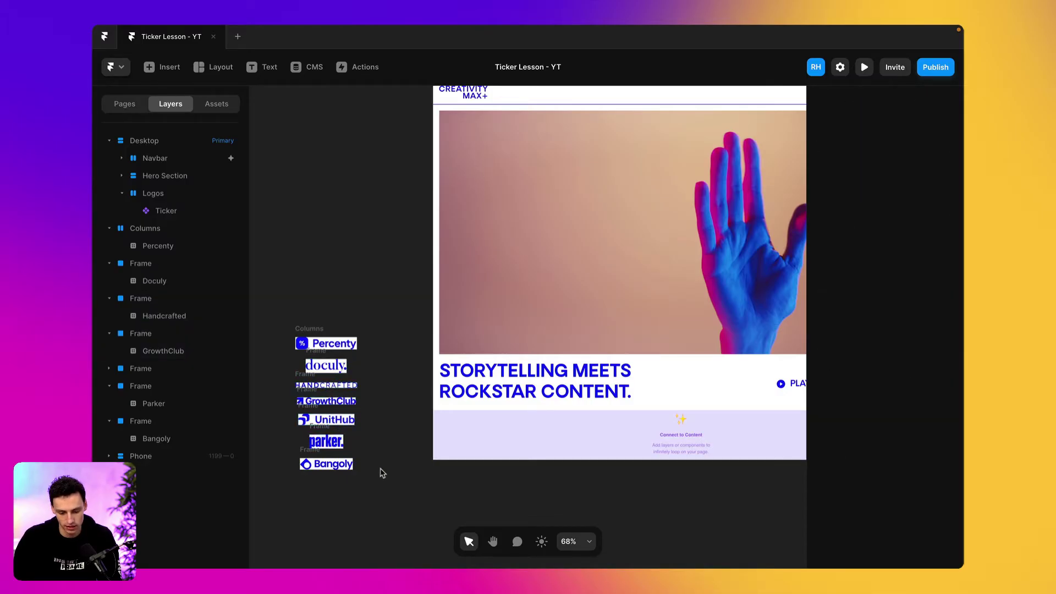
left_click(305, 348)
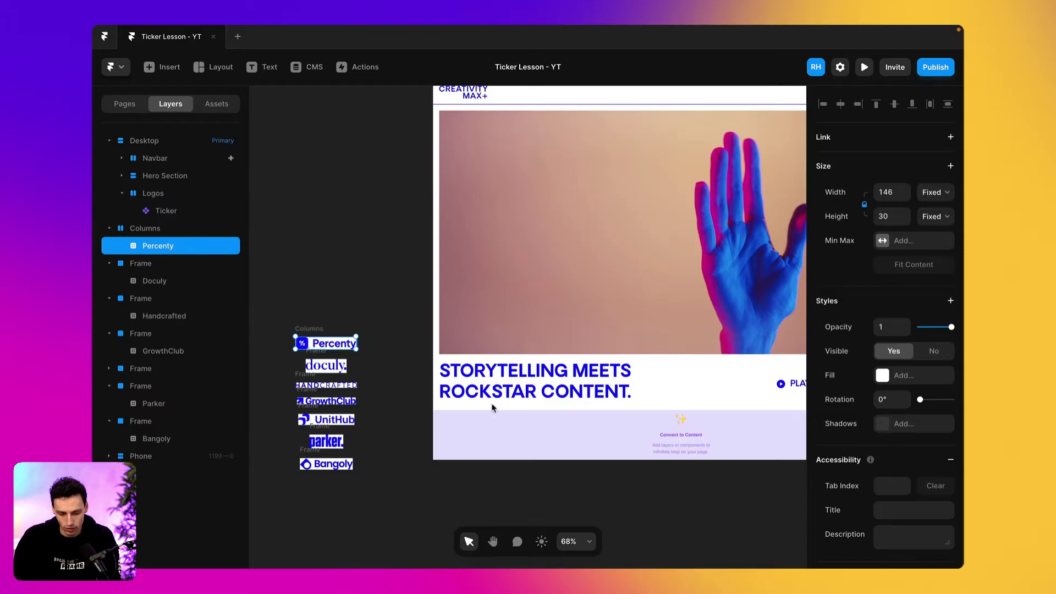
left_click(501, 418)
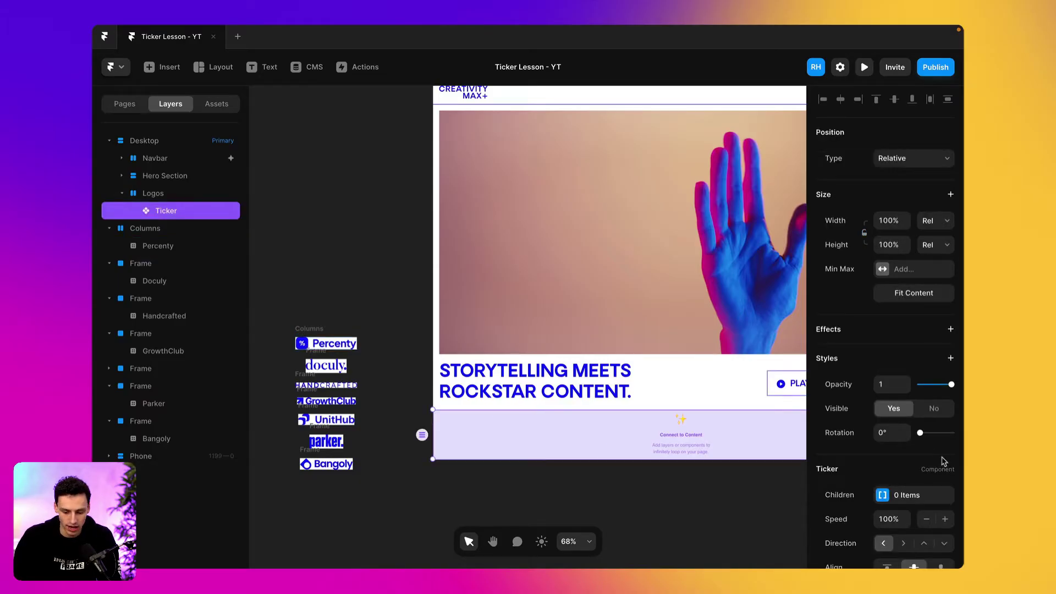
left_click(331, 346)
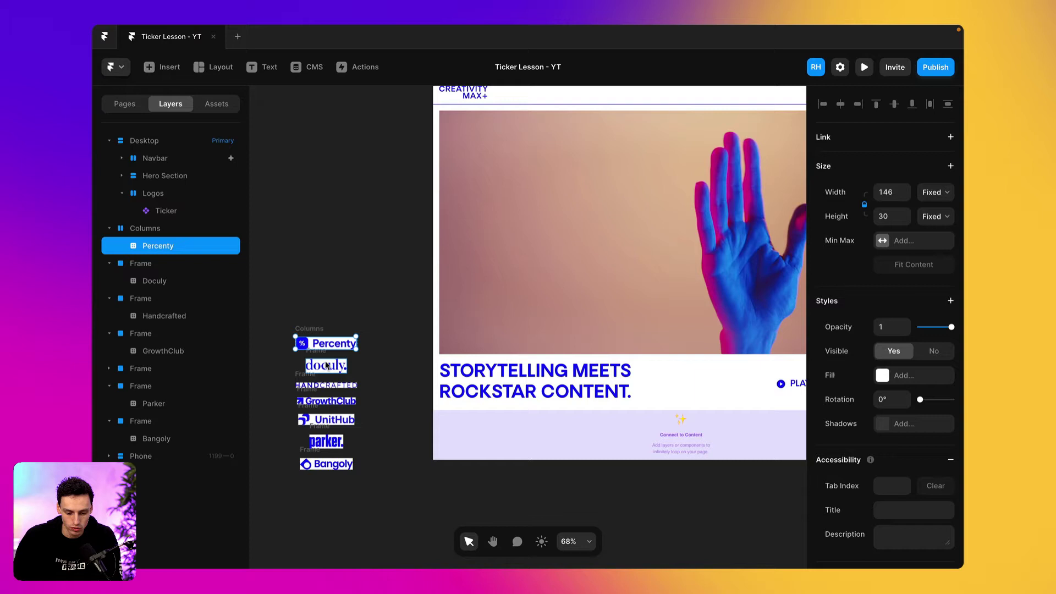
left_click(326, 365)
left_click(326, 401)
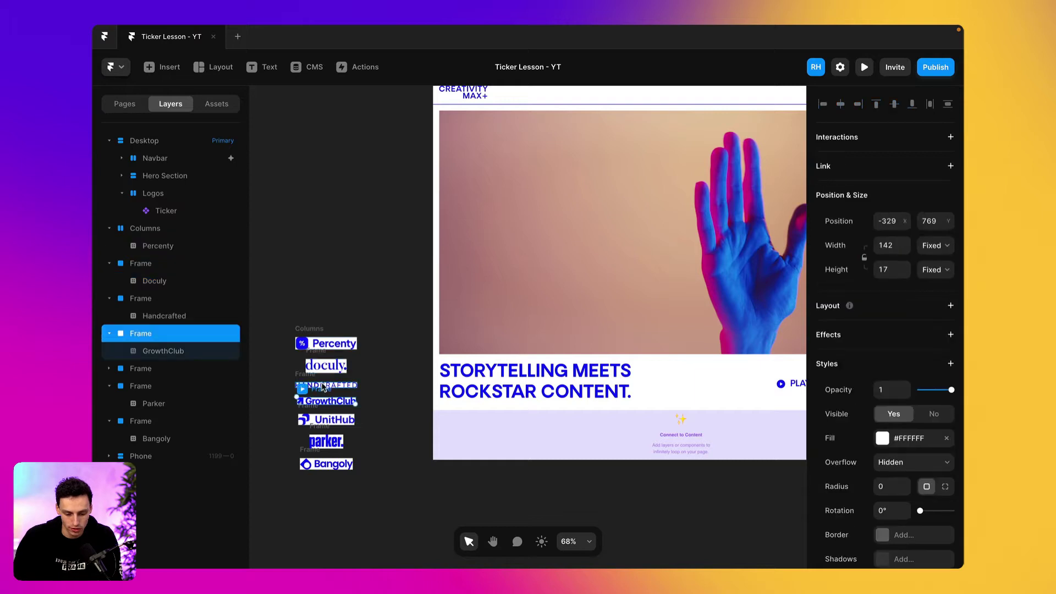
left_click(156, 369)
left_click(157, 386)
left_click(156, 404)
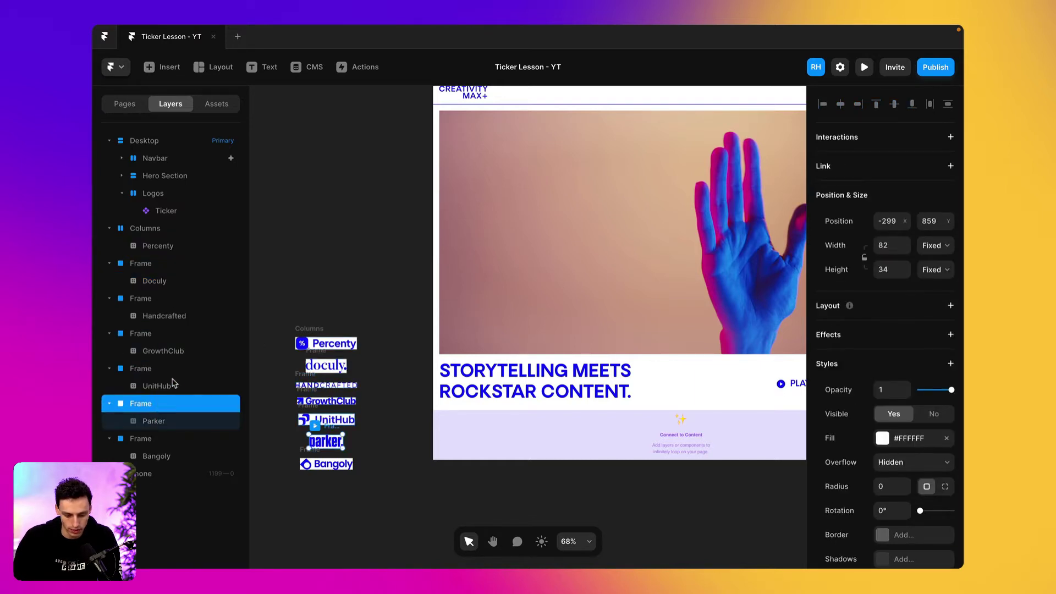
left_click(156, 420)
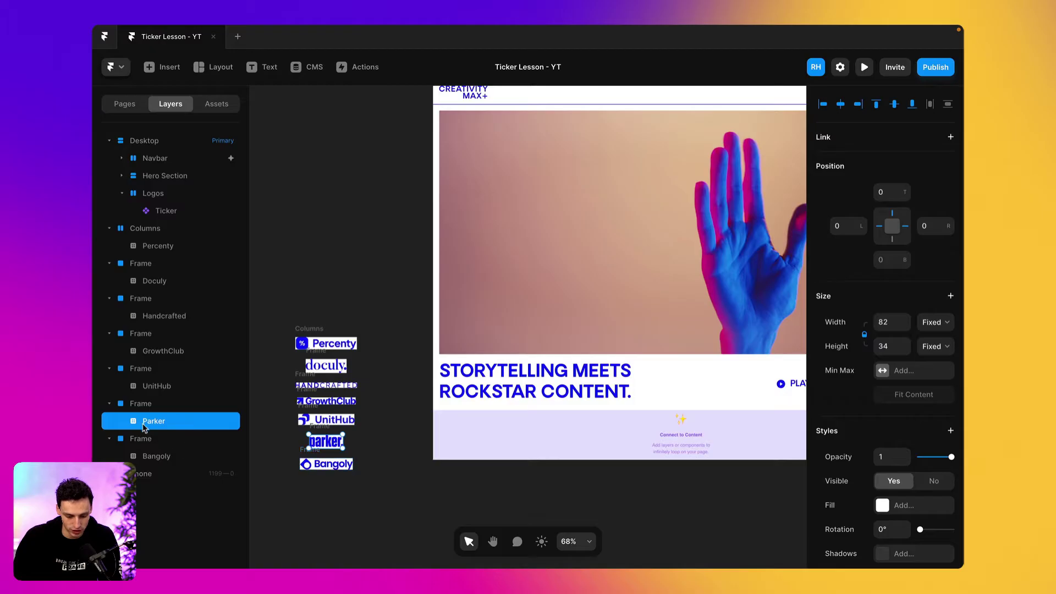
left_click(139, 406)
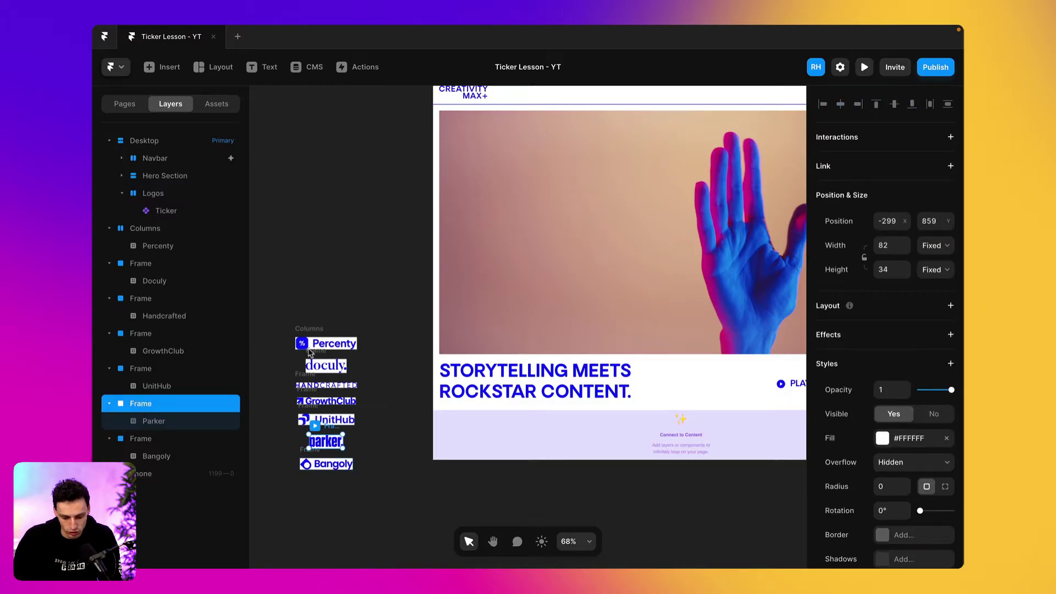
scroll(300, 330, "up", 5)
left_click(299, 378)
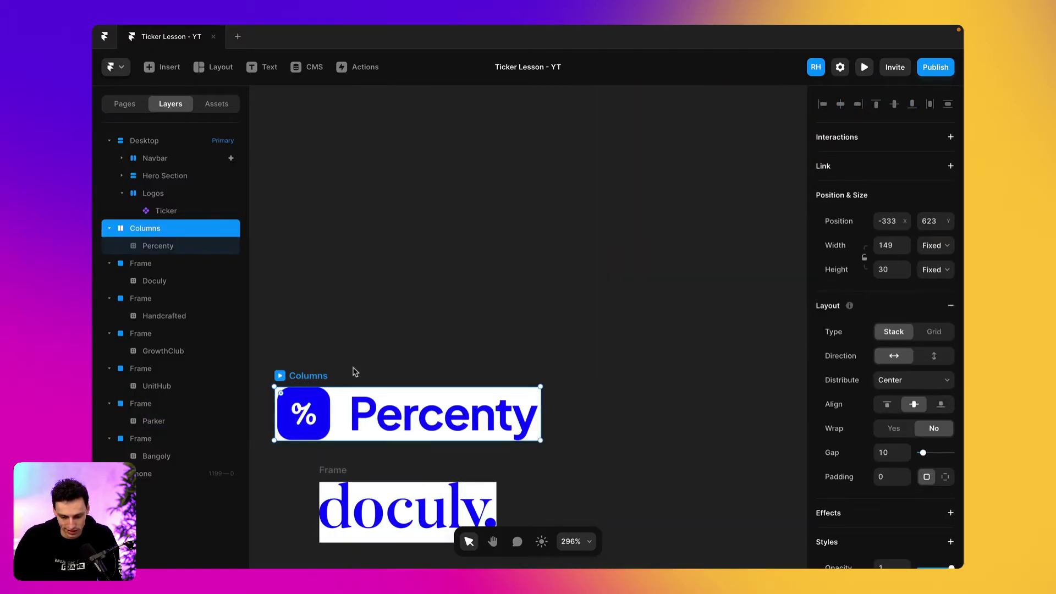
Rename the first three logo layers to Percenty, Doculy and Handcrafted.
double_click(152, 228)
type("Percent")
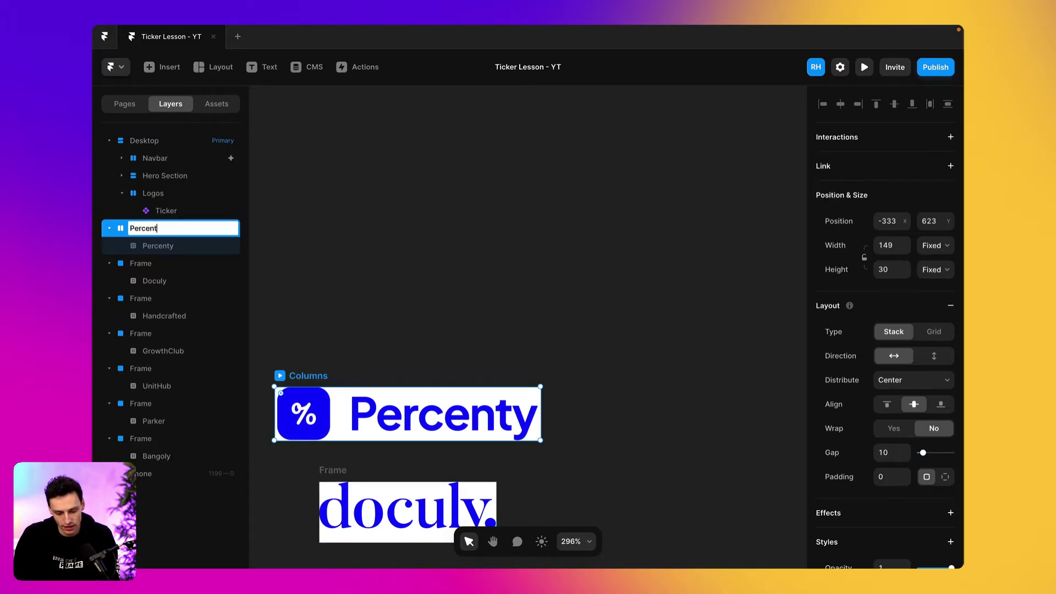
type("y")
key("Return")
double_click(137, 262)
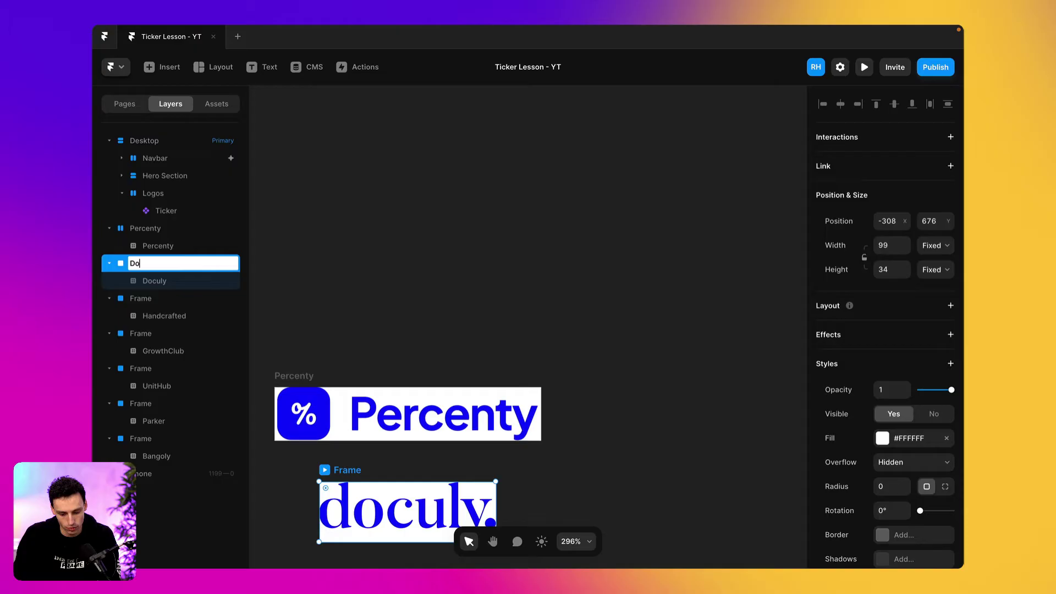
type("Doculy")
key("Return")
scroll(436, 396, "down", 5)
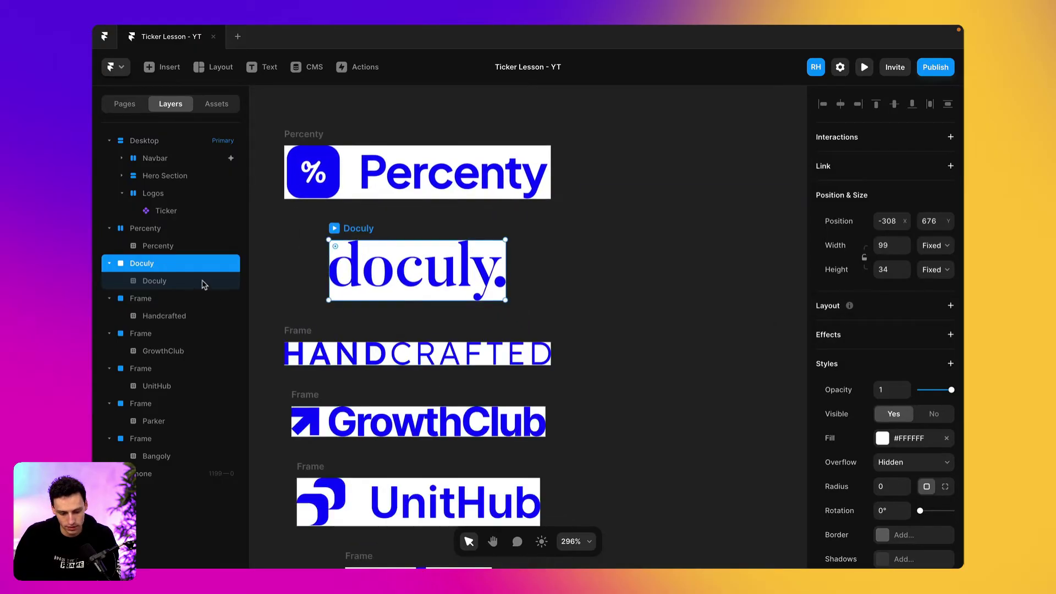
double_click(142, 298)
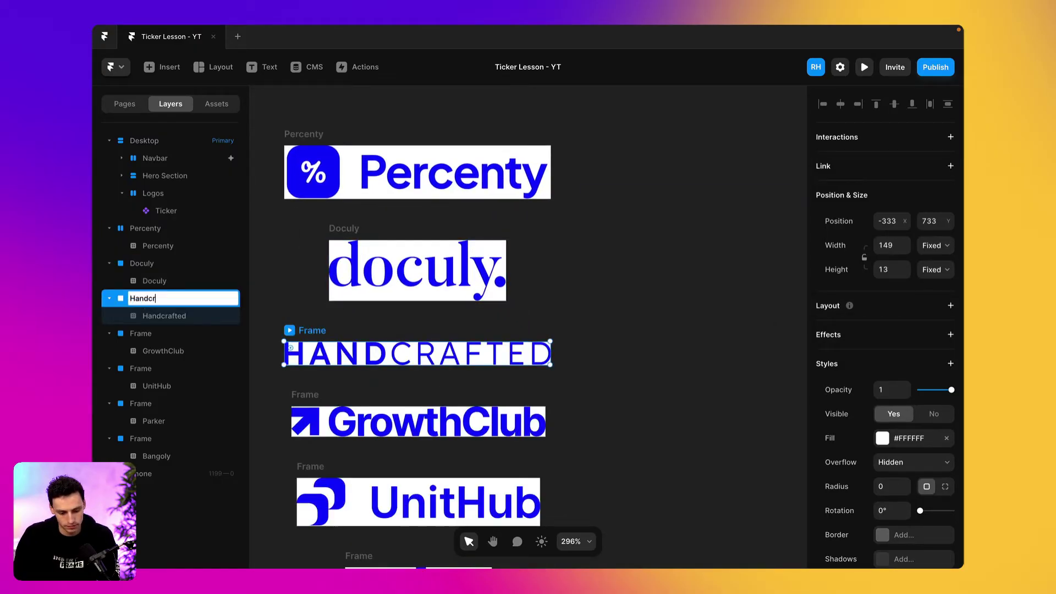
type("Handcrafted")
key("Return")
Rename the remaining Frame layers to GrowthClub, UnitHub, Parker and Bangoly.
double_click(137, 333)
type("G")
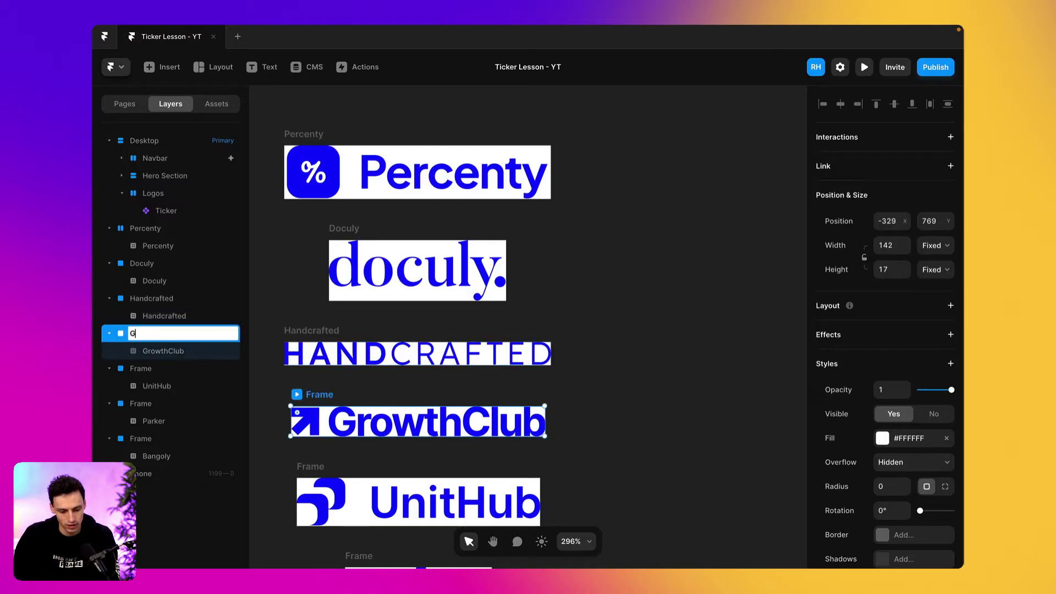
type("rowthClub")
key("Return")
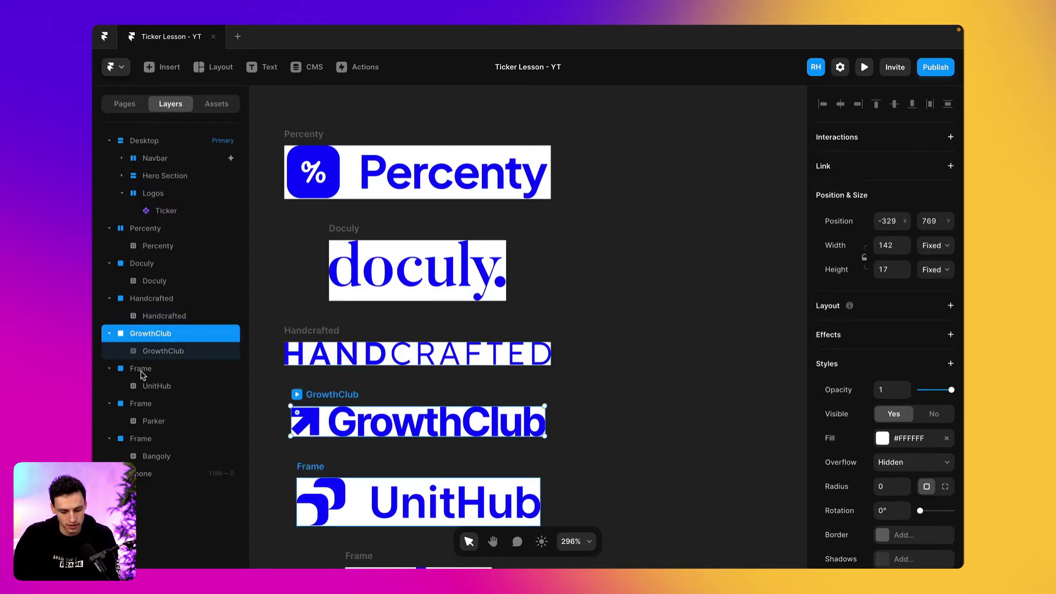
double_click(142, 369)
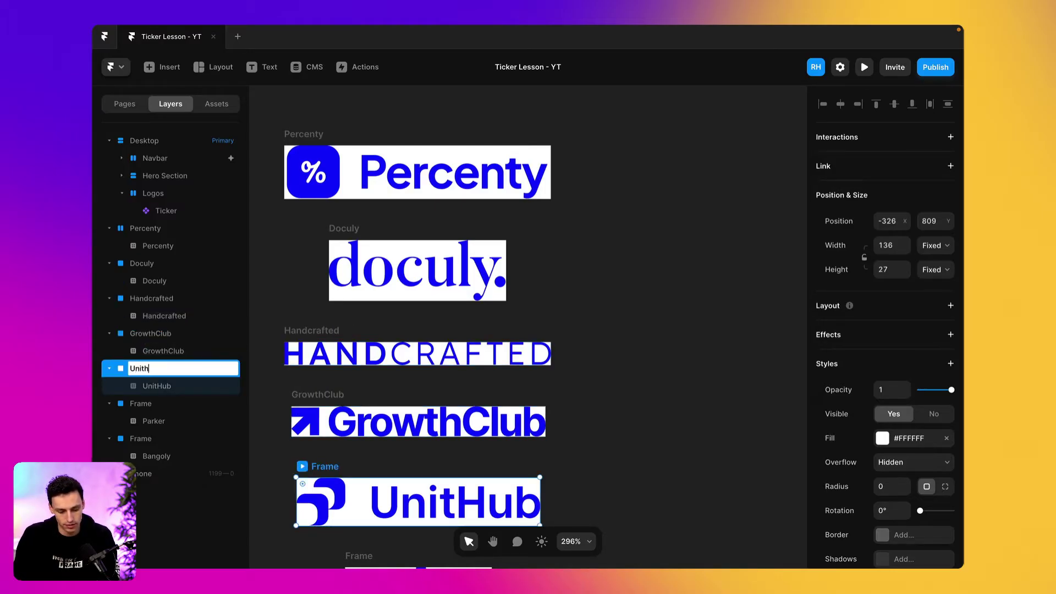
type("UnitHub")
key("Return")
scroll(418, 330, "down", 5)
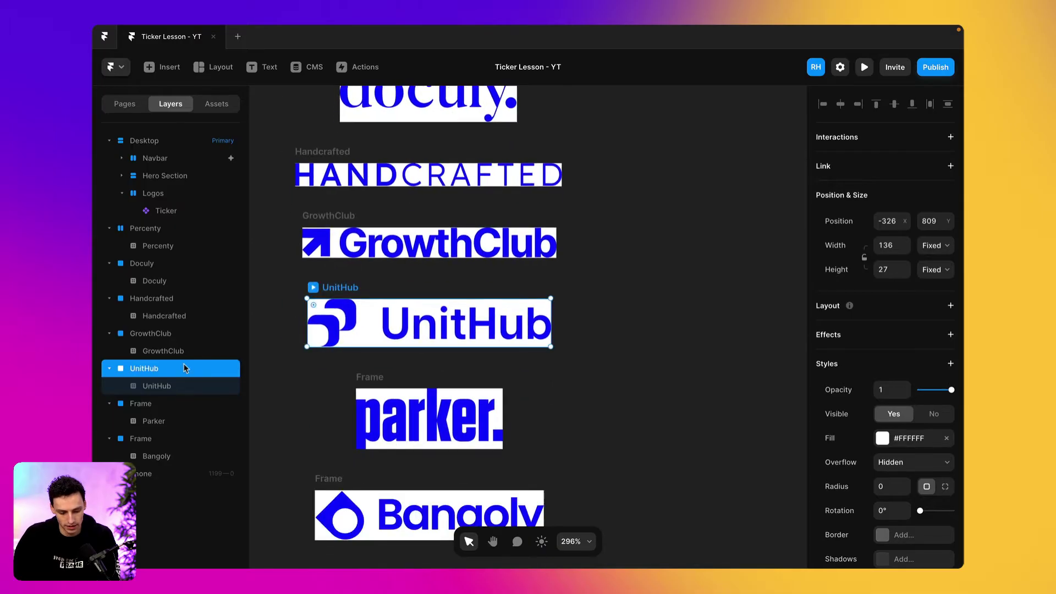
double_click(138, 404)
type("Parker")
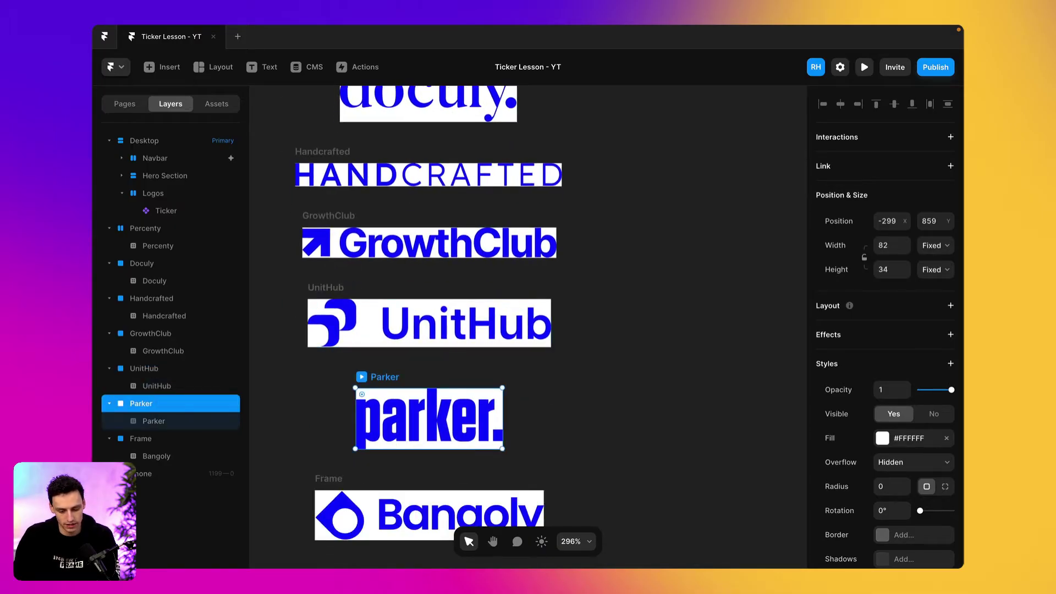
key("Return")
double_click(140, 439)
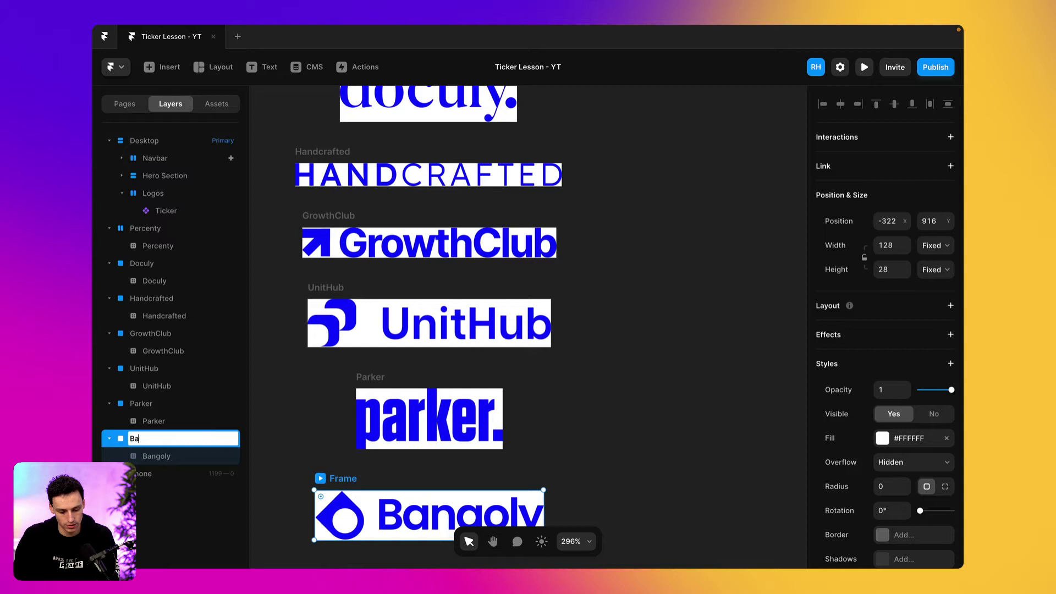
type("Bangoly")
key("Return")
scroll(528, 431, "down", 10)
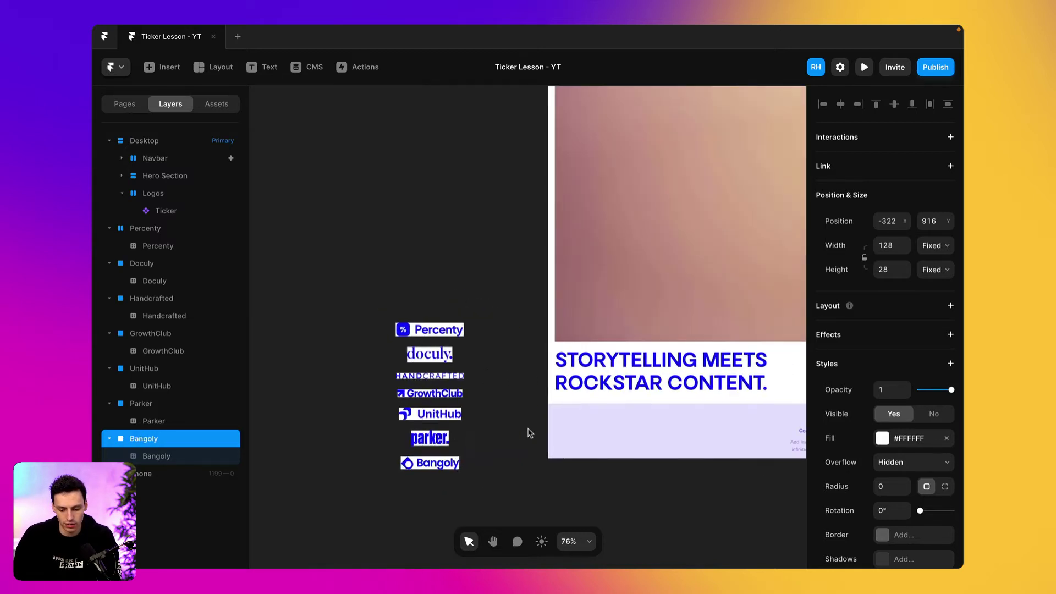
Select the Ticker in the Logos section and open its Children list, still at 0 items.
left_click(484, 401)
scroll(484, 401, "right", 5)
scroll(484, 402, "down", 2)
left_click(583, 395)
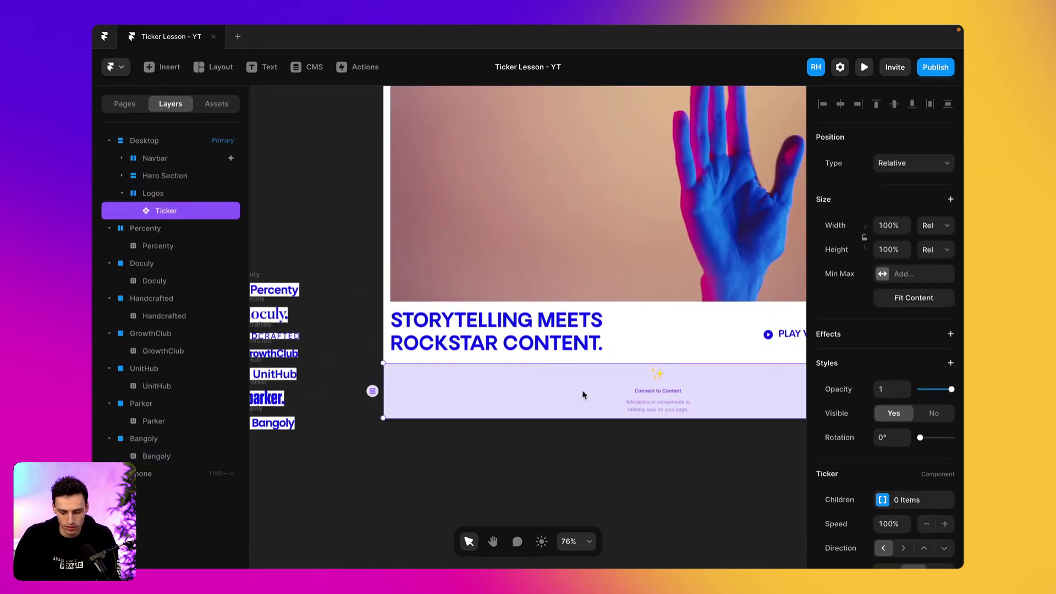
scroll(935, 385, "down", 4)
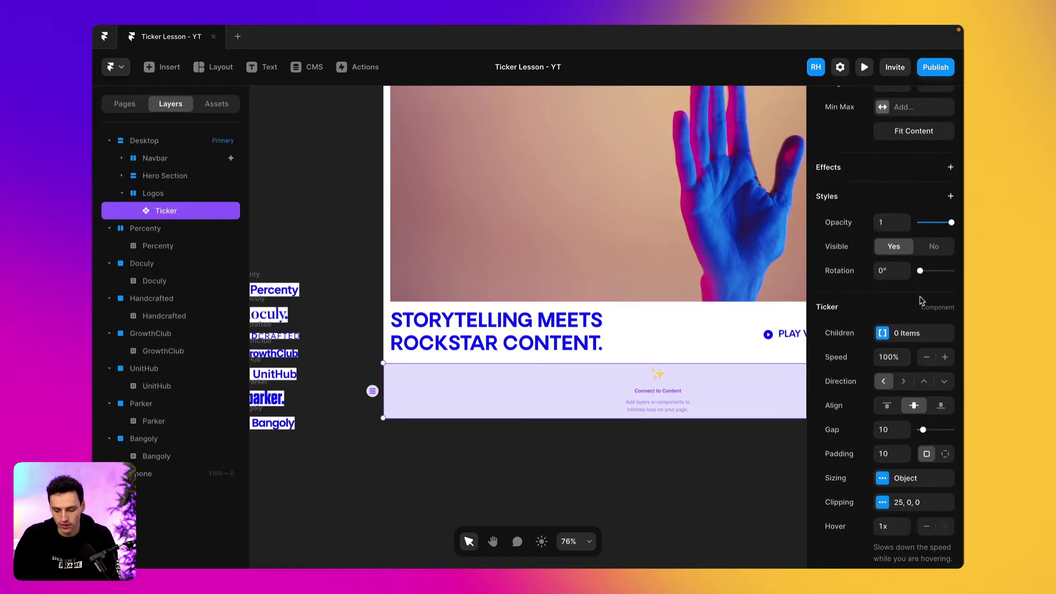
scroll(948, 410, "down", 1)
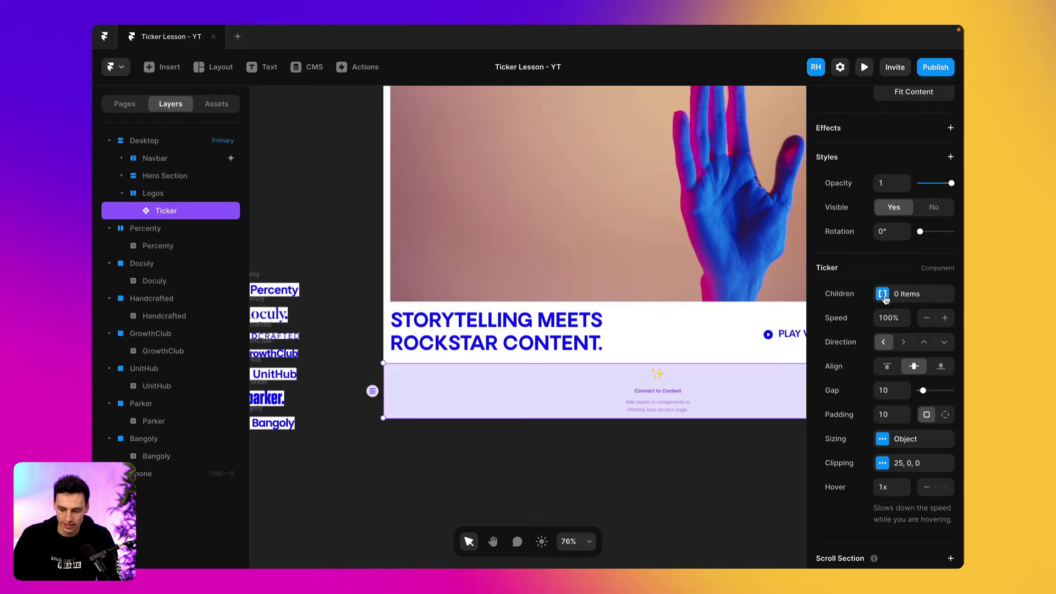
left_click(884, 297)
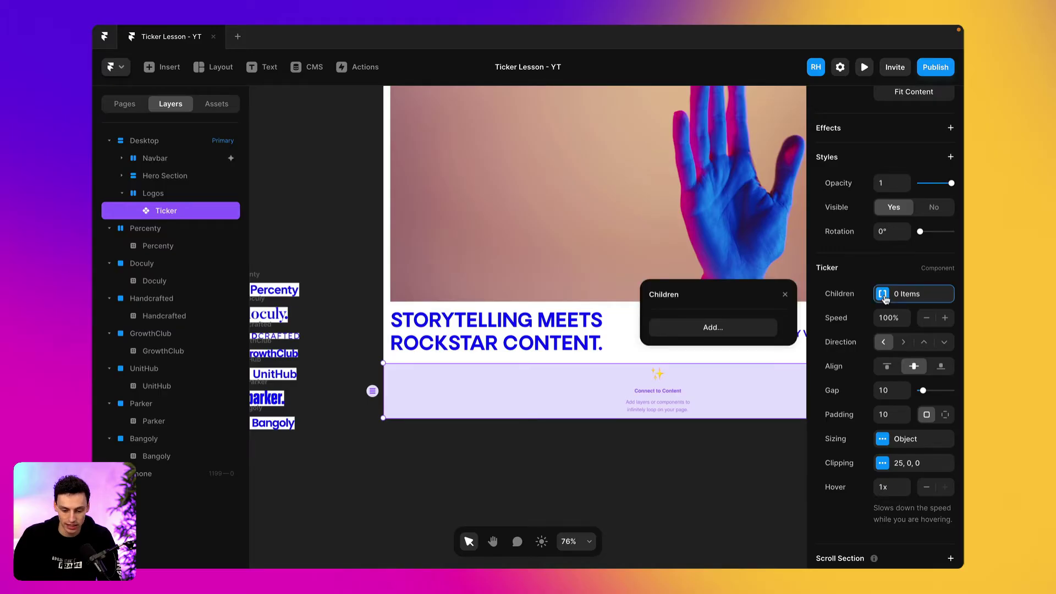
Add Bangoly, Parker and UnitHub as the Ticker's first three children.
left_click(749, 327)
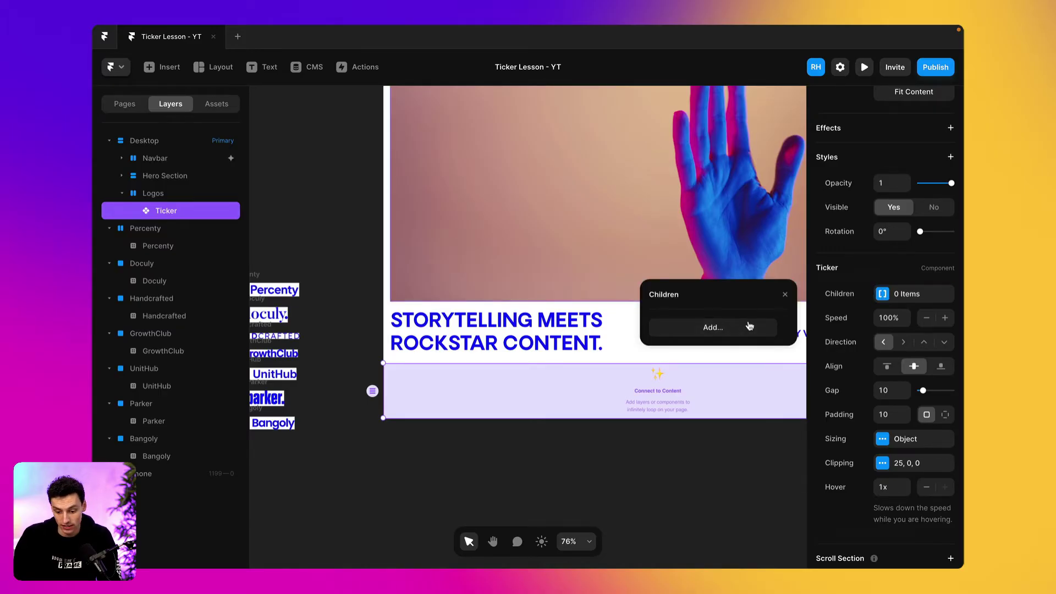
left_click(748, 326)
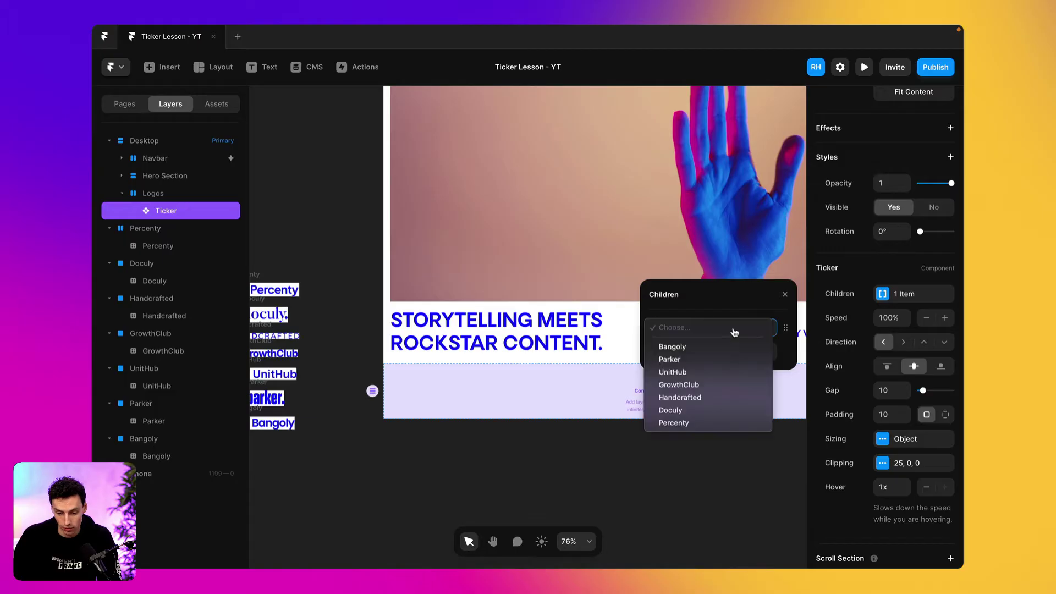
left_click(729, 349)
left_click(731, 352)
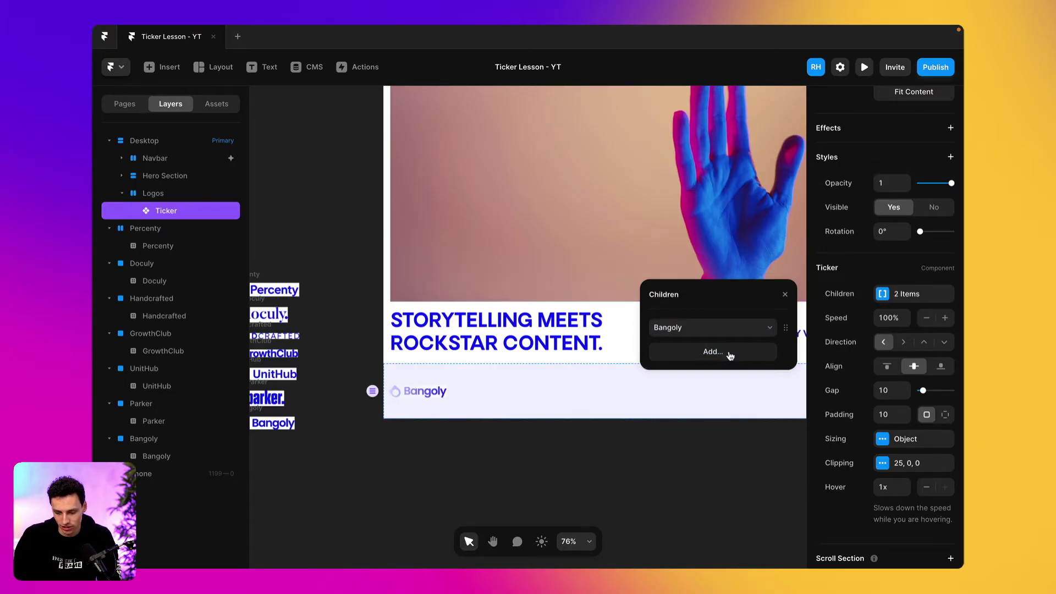
left_click(712, 352)
left_click(712, 383)
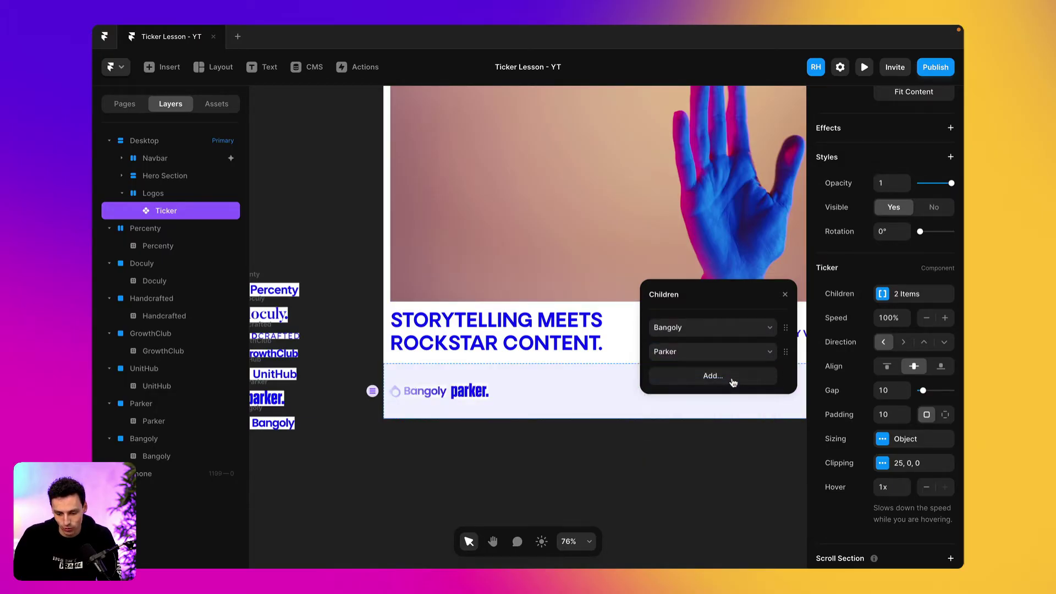
left_click(726, 376)
left_click(712, 378)
left_click(688, 420)
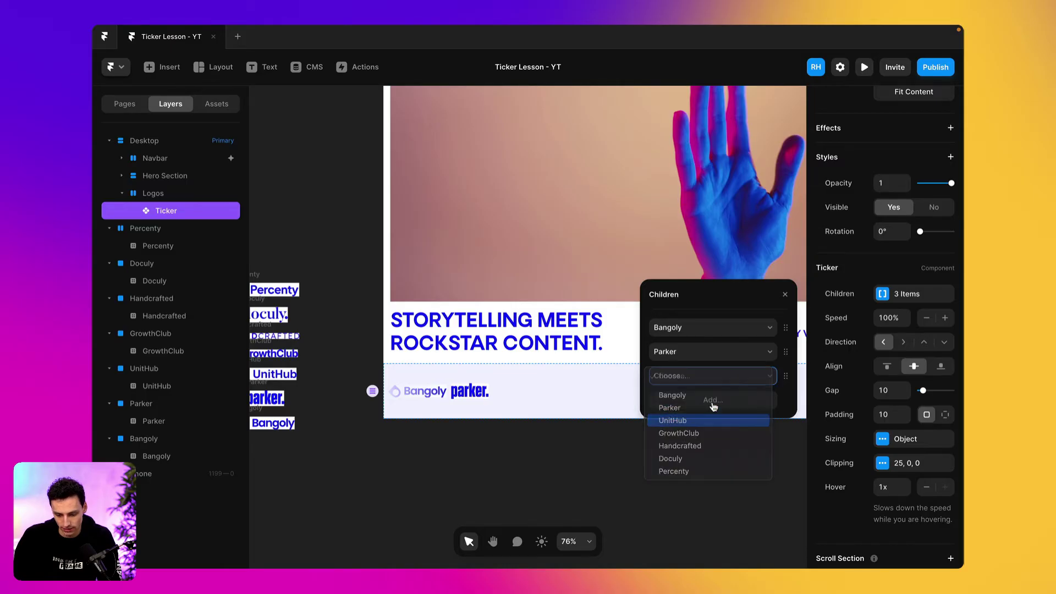
Add GrowthClub, Handcrafted, Doculy and Percenty as the Ticker's fourth to seventh children.
left_click(712, 401)
left_click(701, 407)
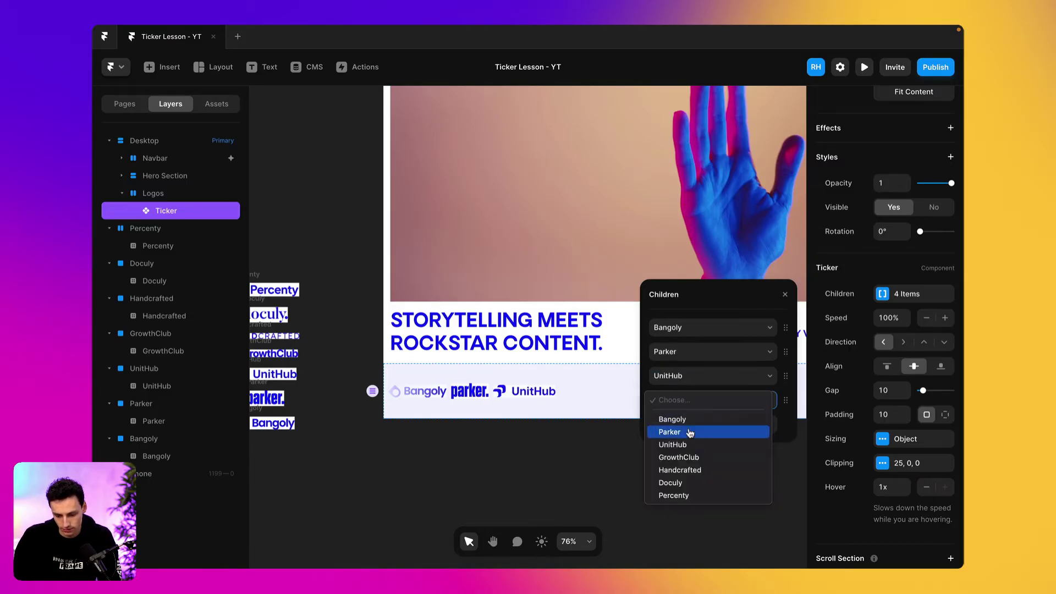
left_click(684, 455)
left_click(719, 422)
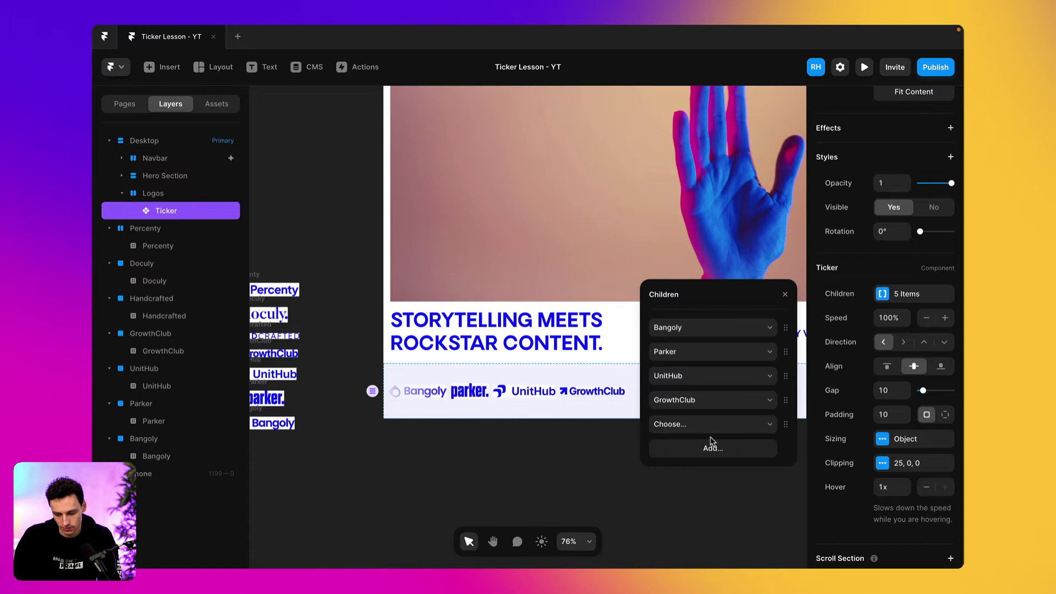
left_click(705, 428)
left_click(711, 447)
left_click(698, 449)
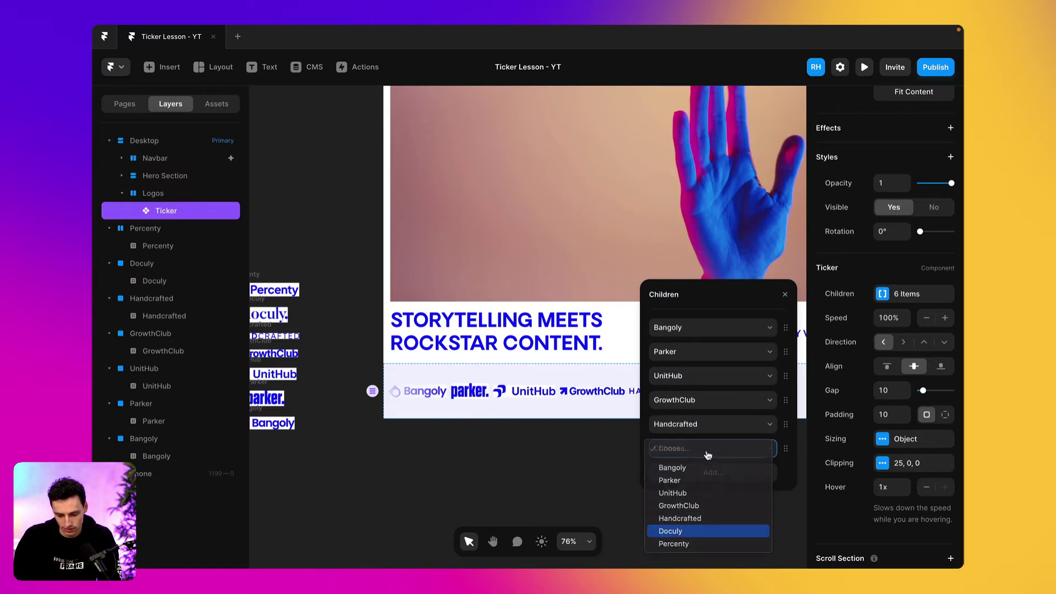
left_click(679, 531)
left_click(698, 472)
left_click(684, 473)
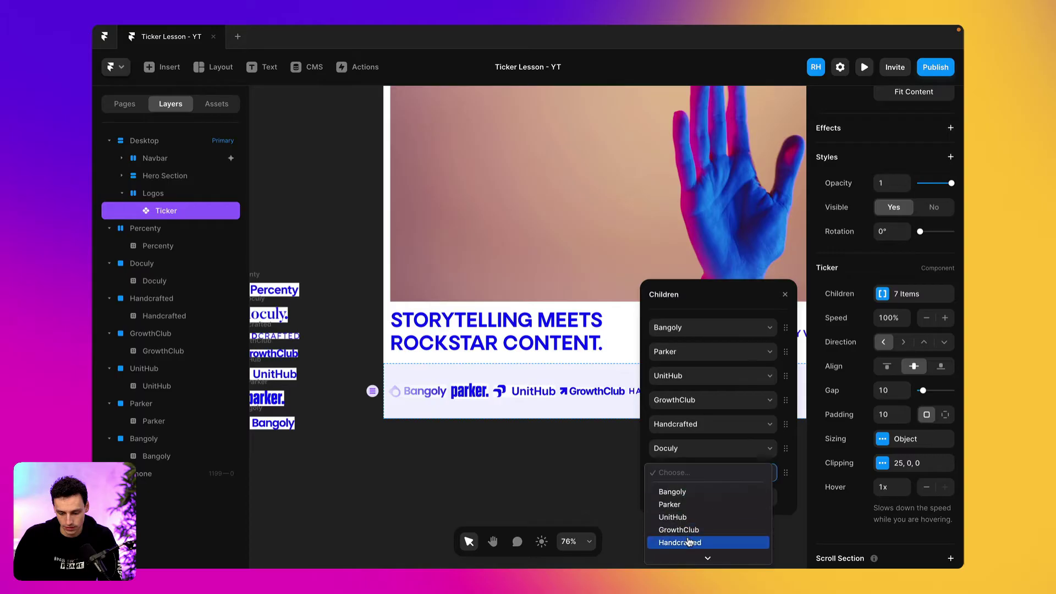
scroll(682, 542, "down", 2)
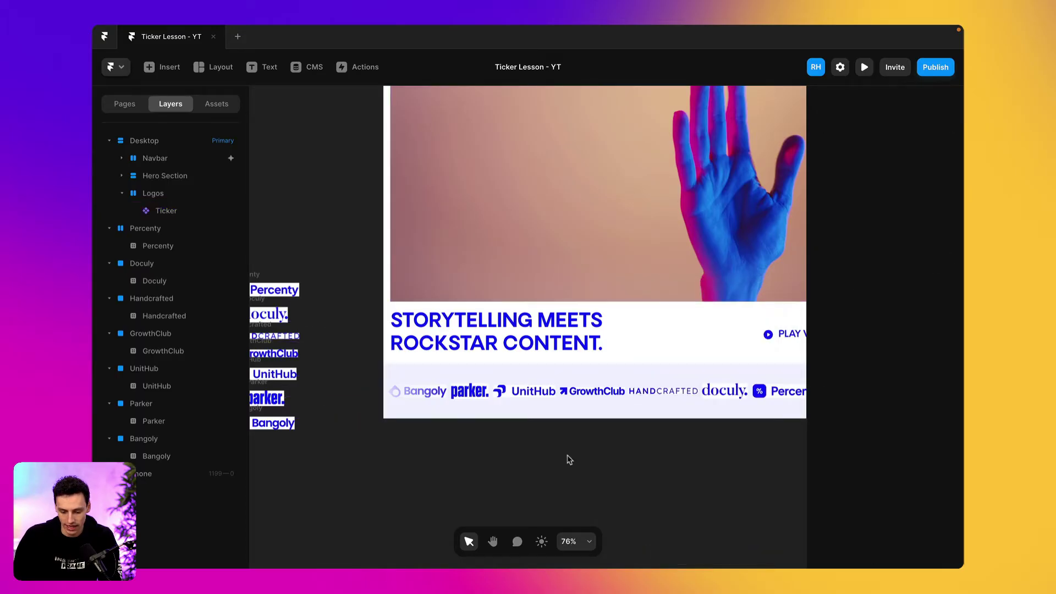
scroll(569, 459, "right", 4)
scroll(649, 411, "down", 5)
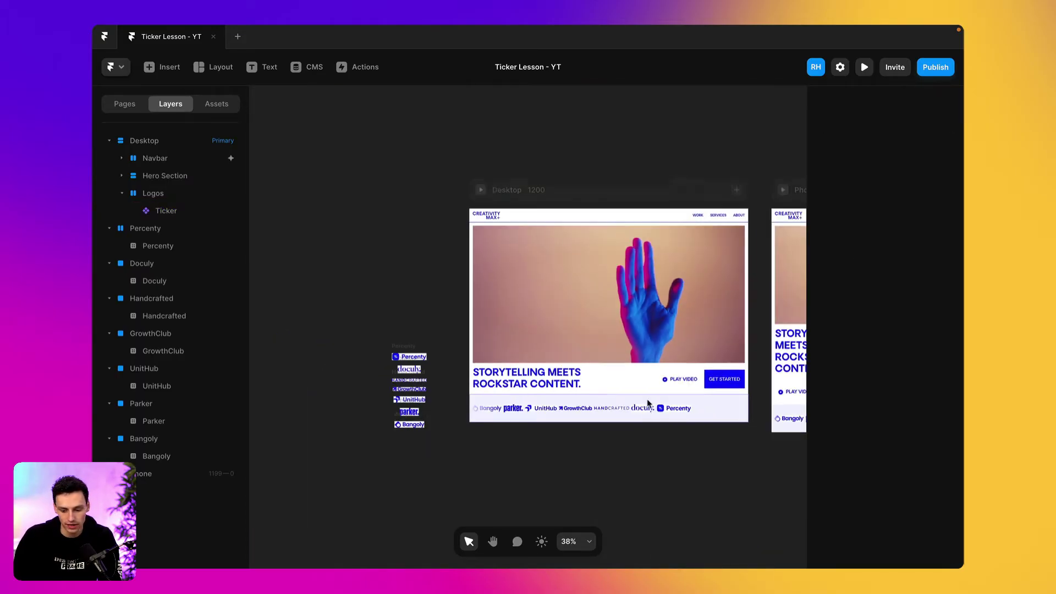
scroll(676, 469, "up", 2)
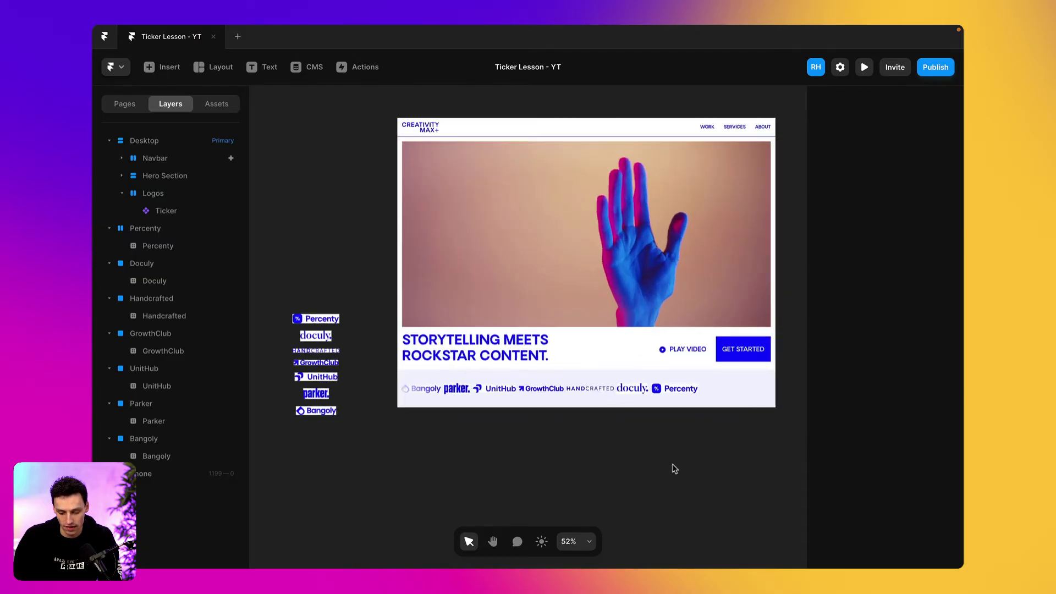
Preview the live page and scroll down to watch the seven logos loop in the ticker.
left_click(864, 67)
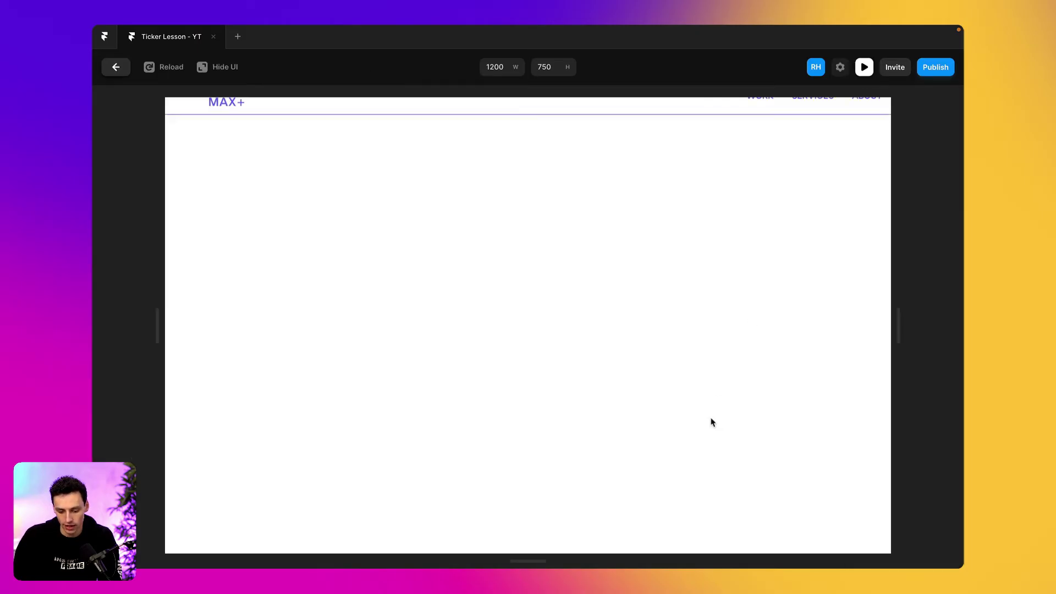
scroll(710, 417, "down", 2)
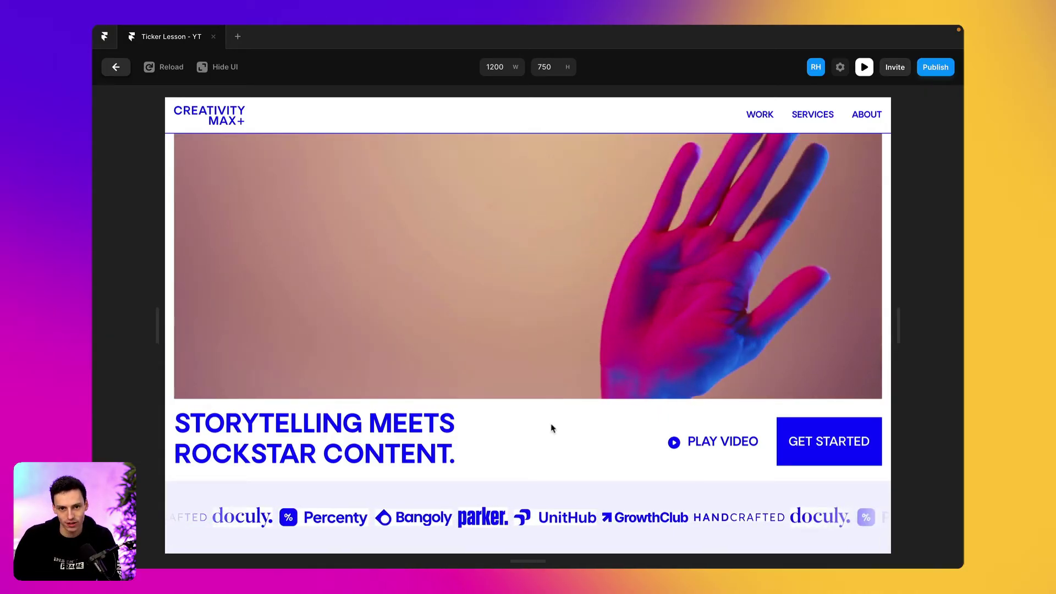
Back in the editor, set the Ticker's speed to 50%.
left_click(117, 76)
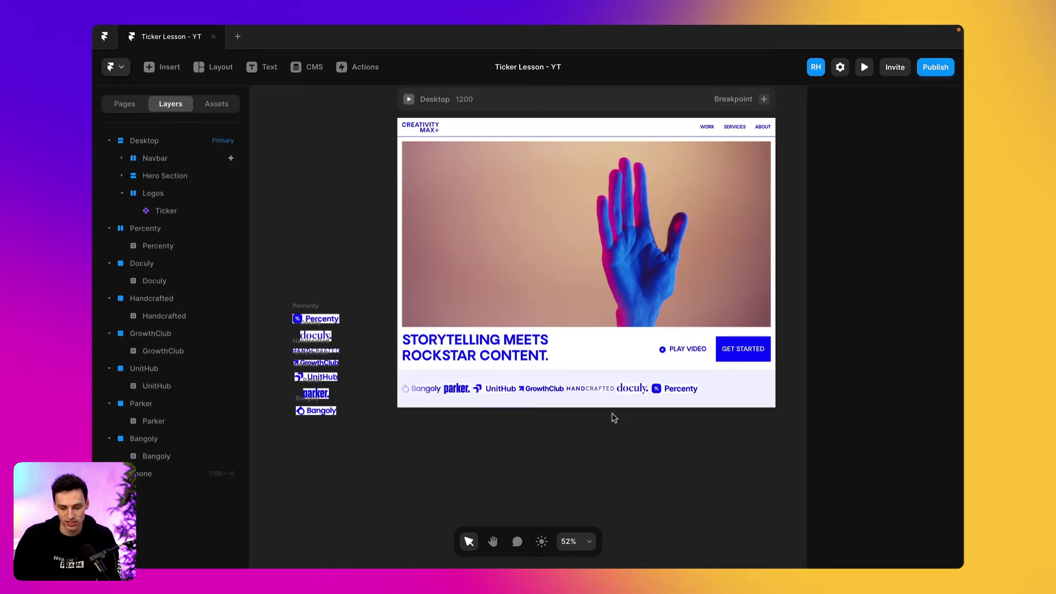
left_click(735, 405)
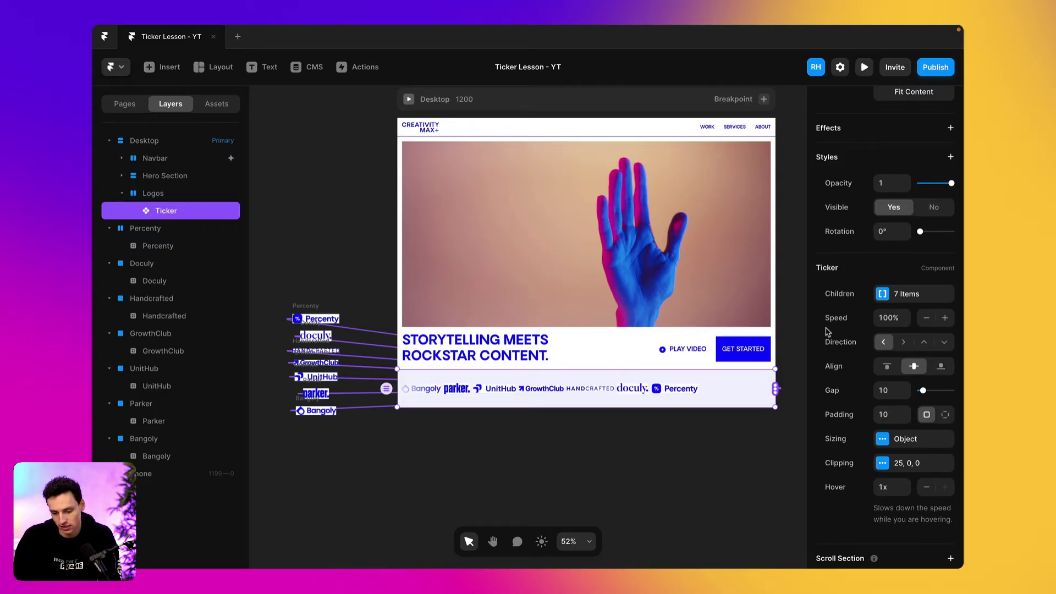
left_click(885, 321)
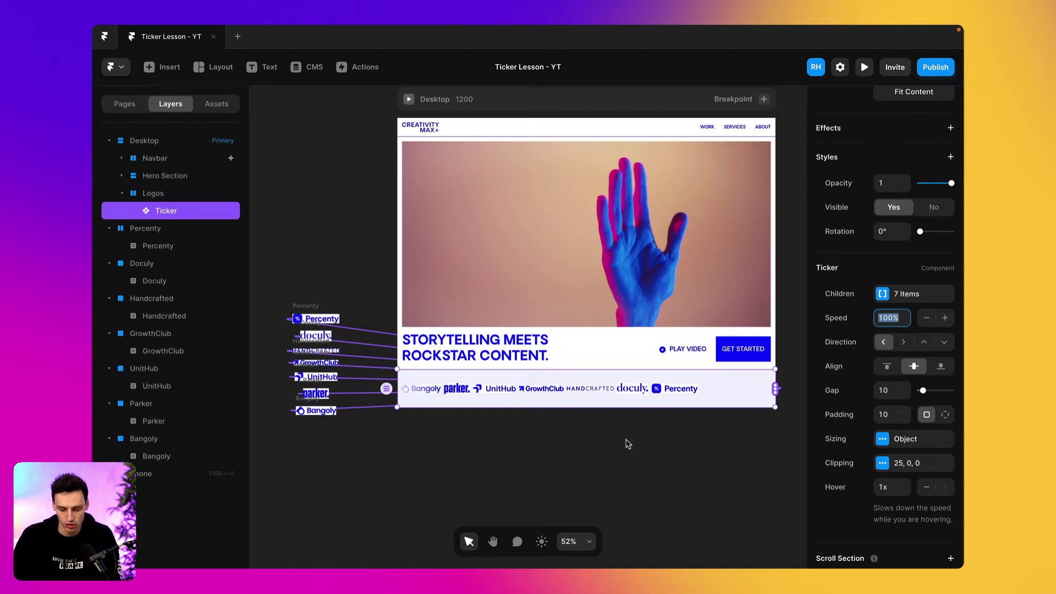
type("50%")
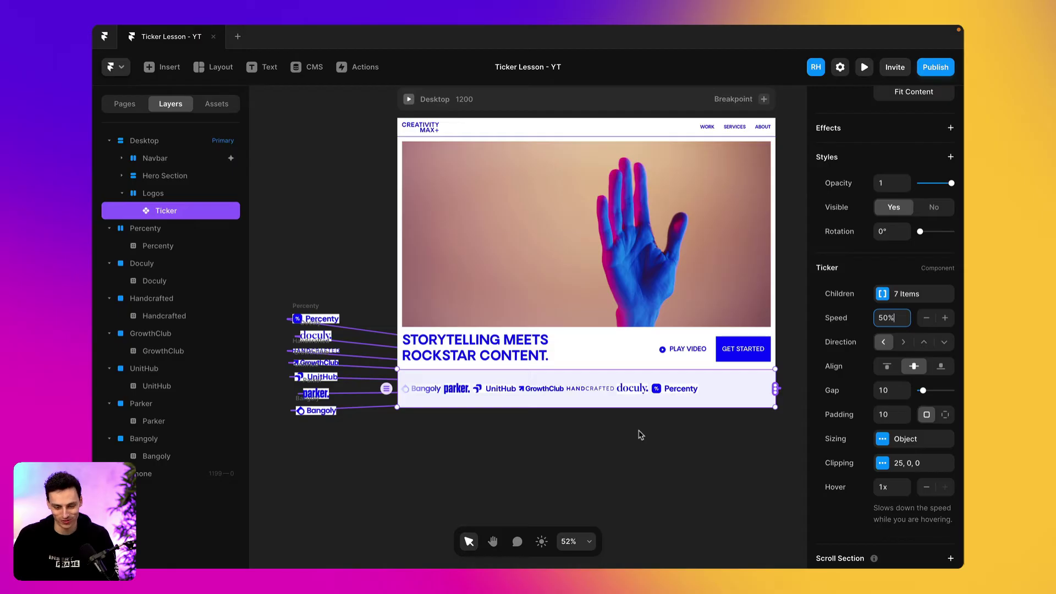
Preview the page to check the slower logo strip, then return to editing.
left_click(866, 67)
scroll(736, 428, "down", 3)
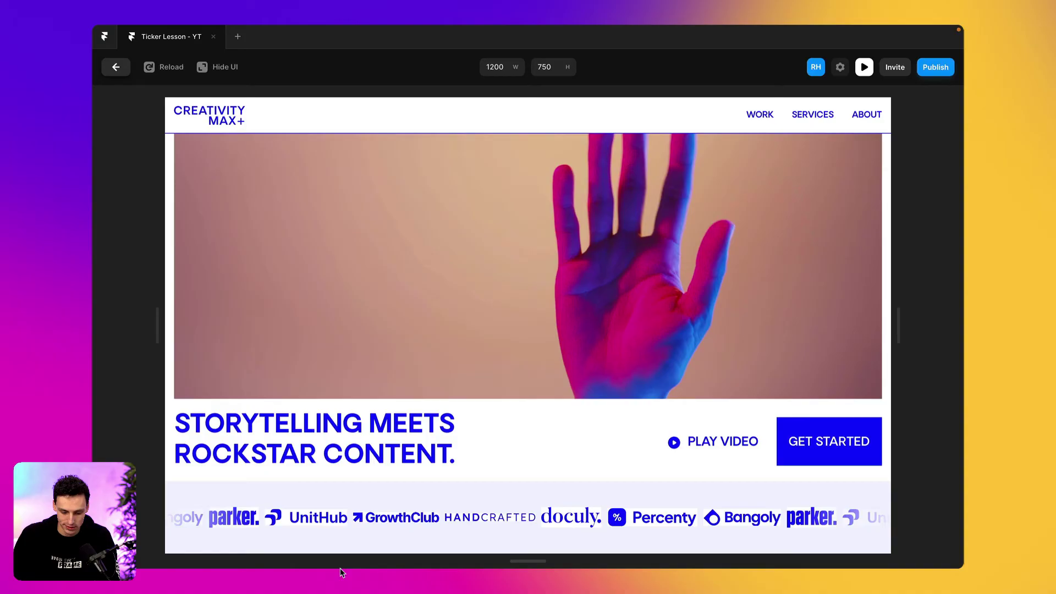
left_click(116, 67)
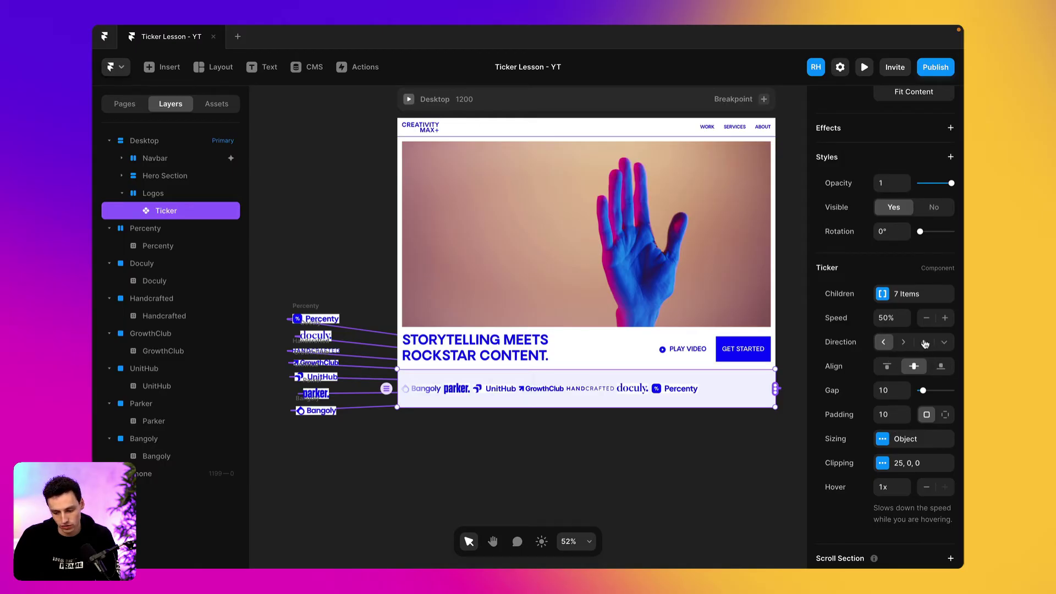
left_click(924, 343)
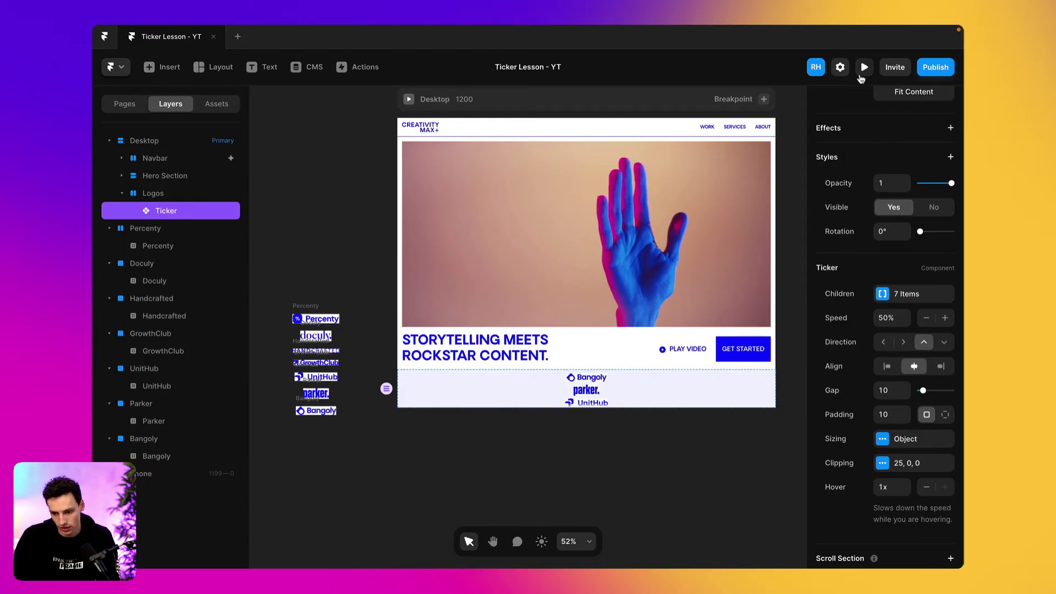
left_click(863, 67)
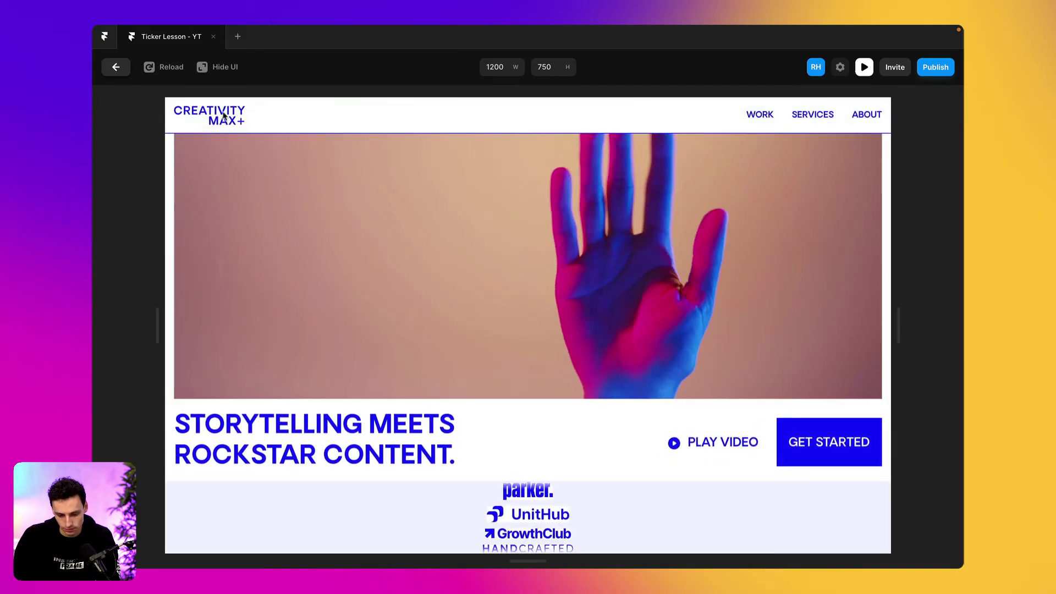
left_click(131, 68)
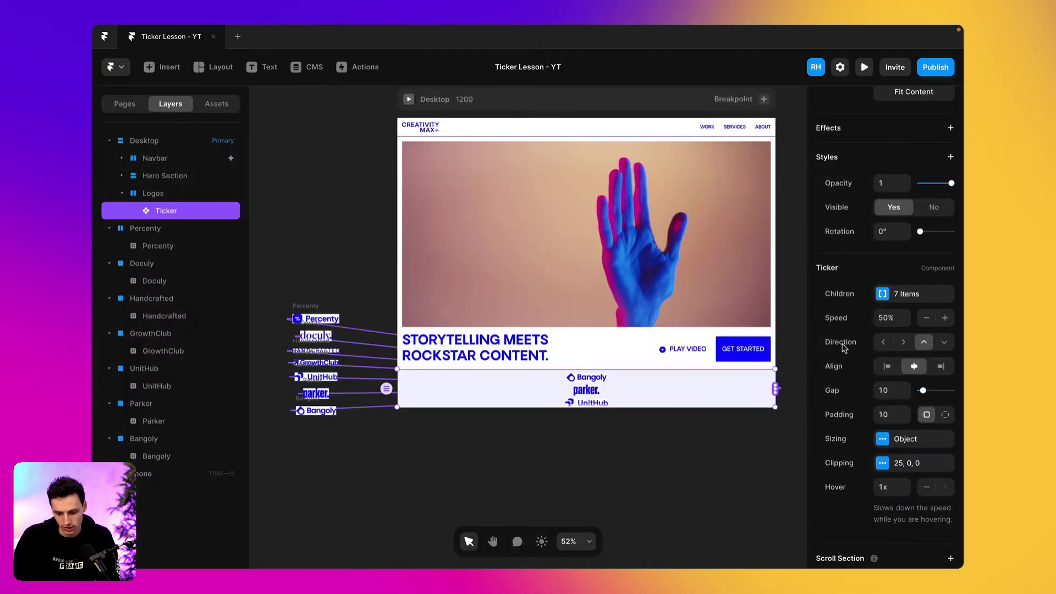
left_click(882, 342)
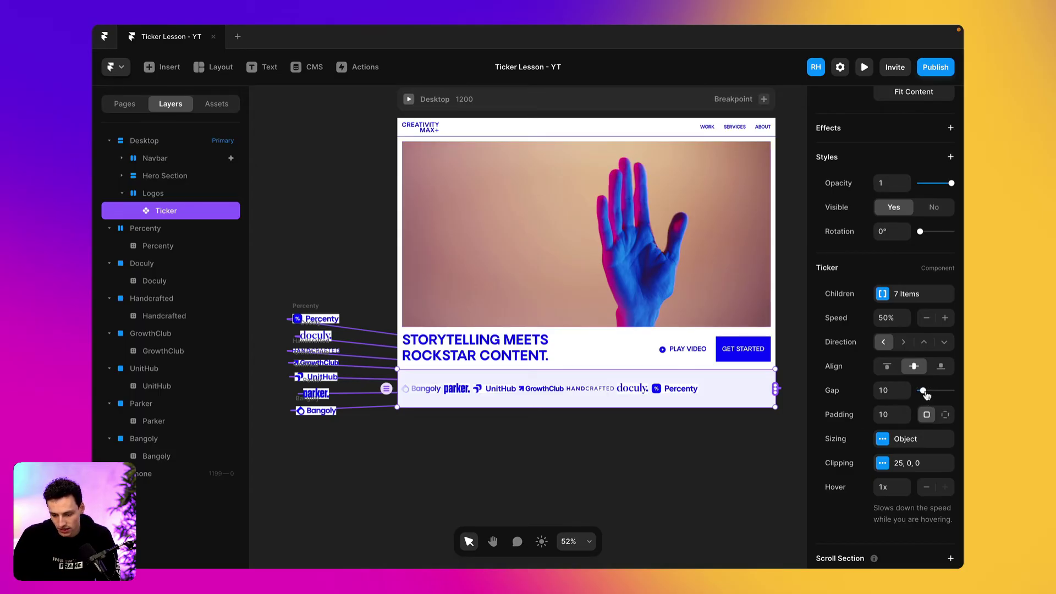
Widen the Ticker's gap from 27 to 66.
left_click_drag(925, 394, 940, 394)
scroll(917, 477, "down", 2)
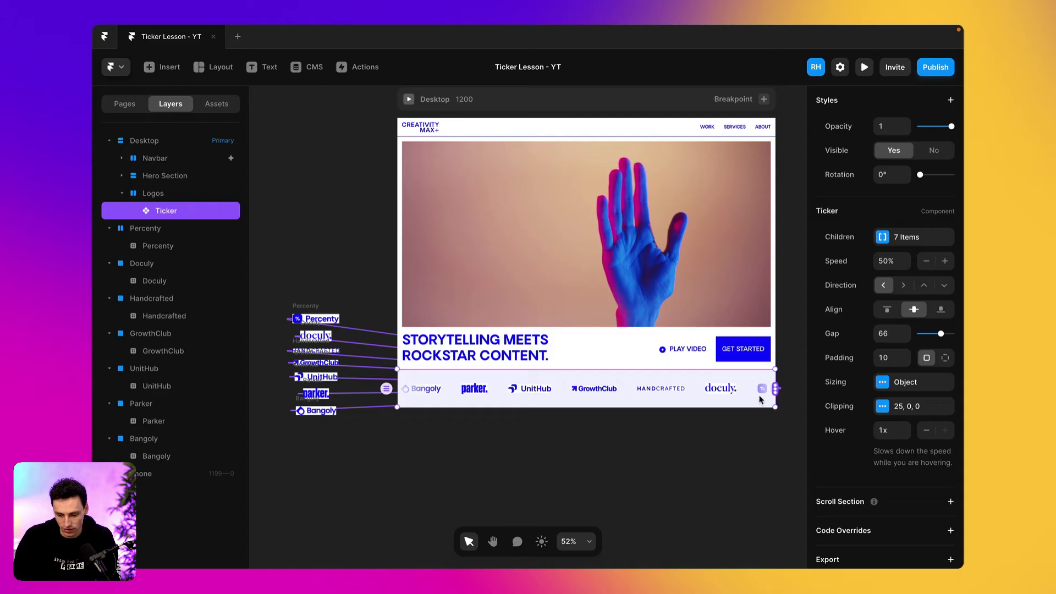
scroll(773, 398, "up", 5)
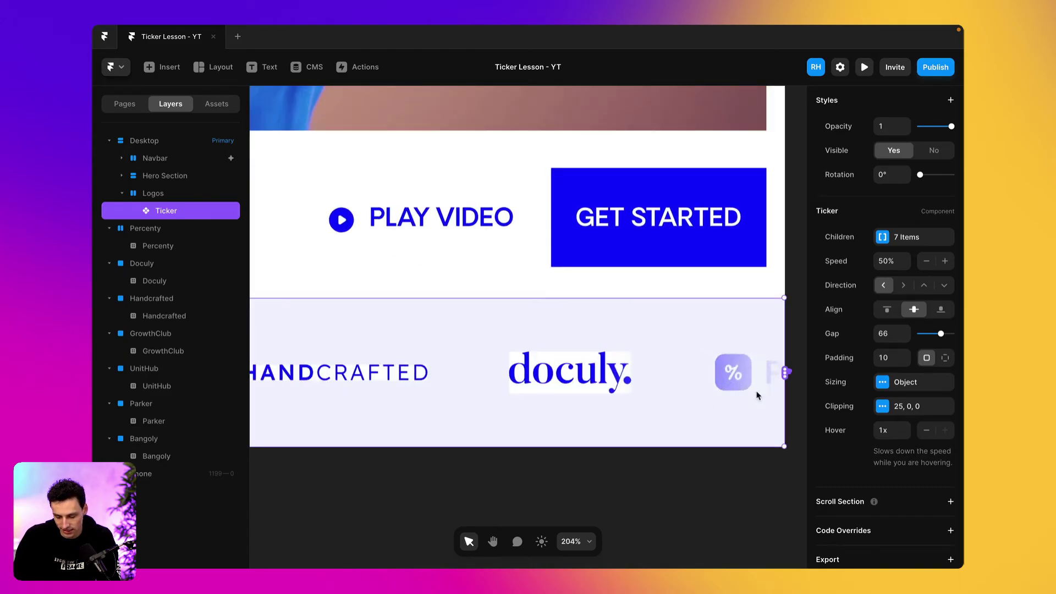
Set the ticker's clipping fade width to 38%, entering 100 first and narrowing it with the slider.
scroll(753, 383, "down", 7)
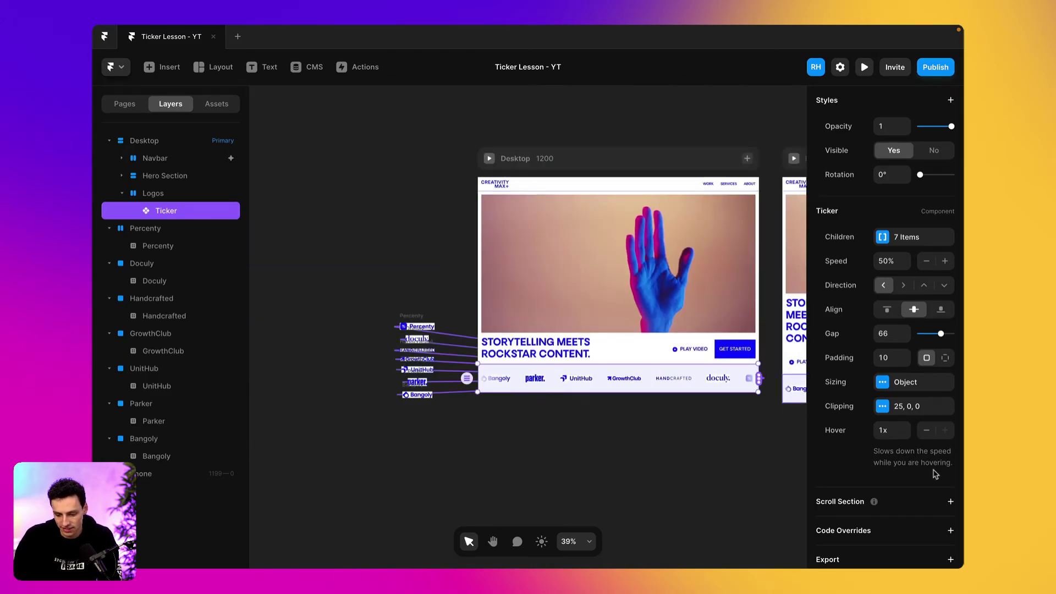
left_click(882, 406)
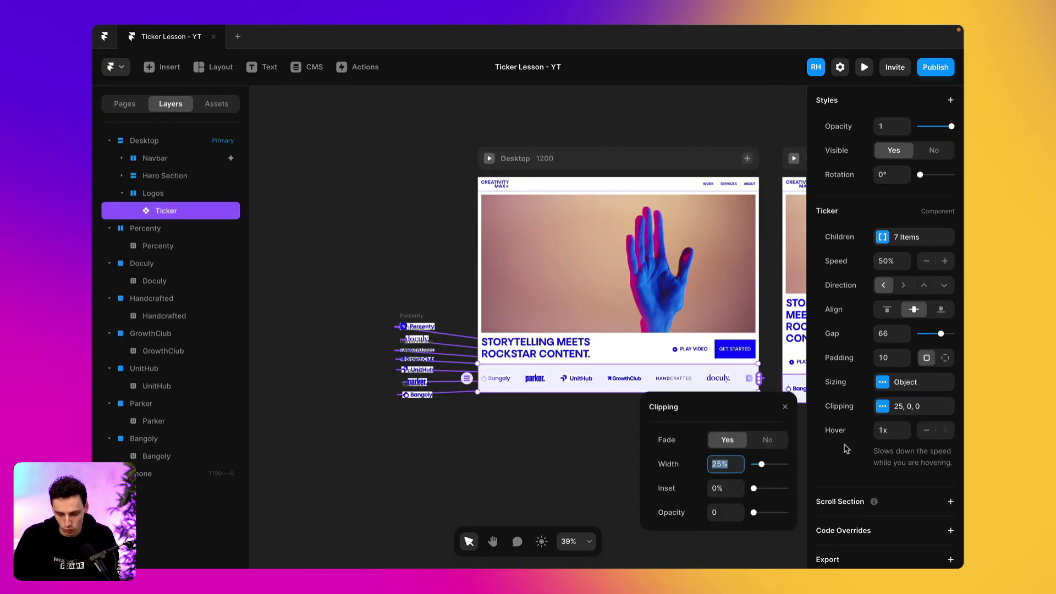
type("100")
key("Return")
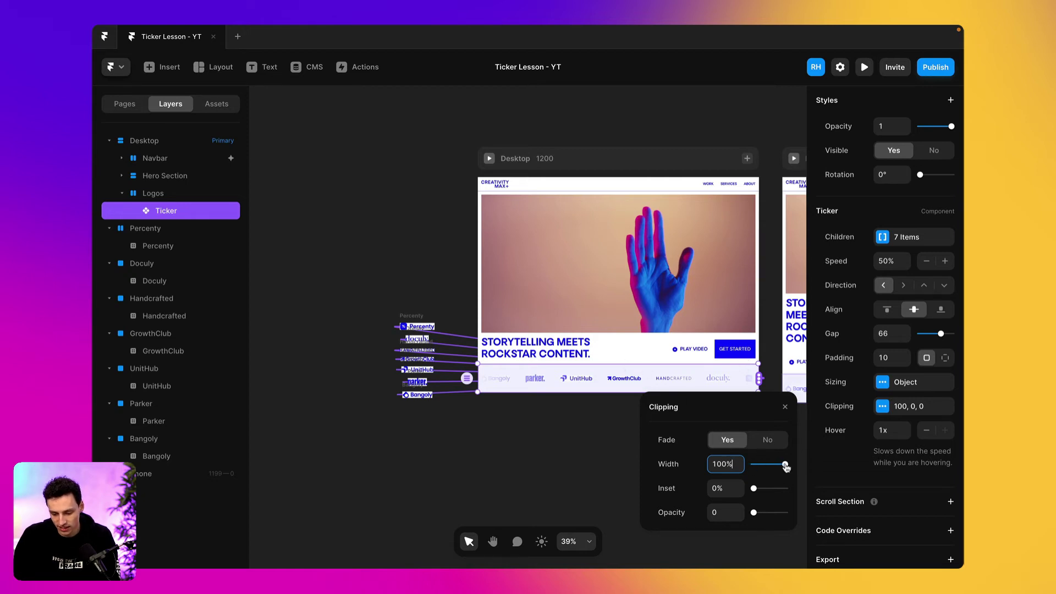
mouse_move(785, 466)
left_mouse_down()
mouse_move(757, 465)
mouse_move(766, 468)
left_mouse_up()
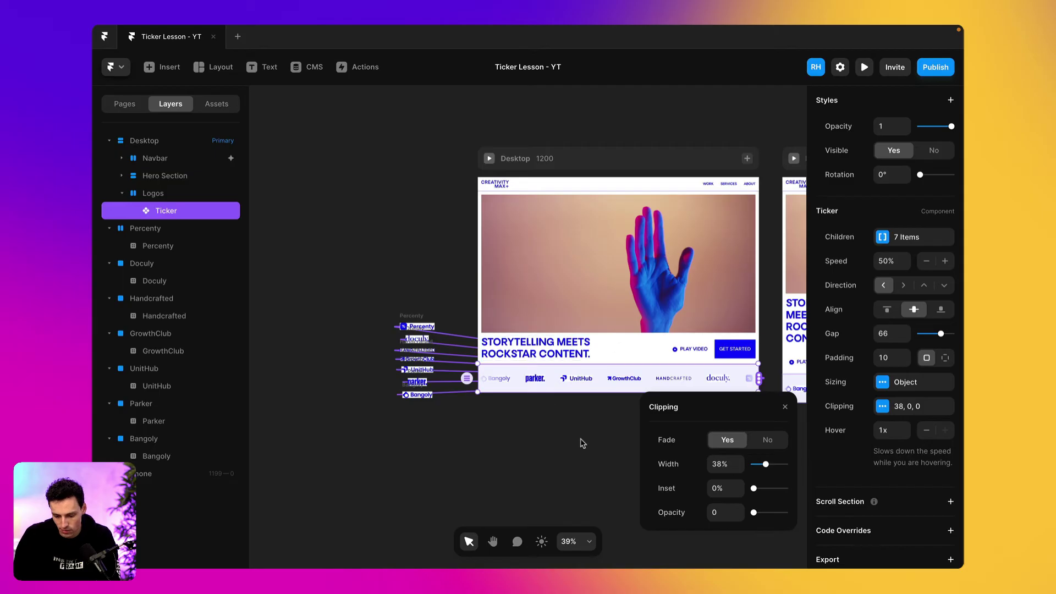
left_click(583, 443)
Toggle the ticker's edge fade off and back on to compare, leaving Fade set to Yes.
left_click(624, 392)
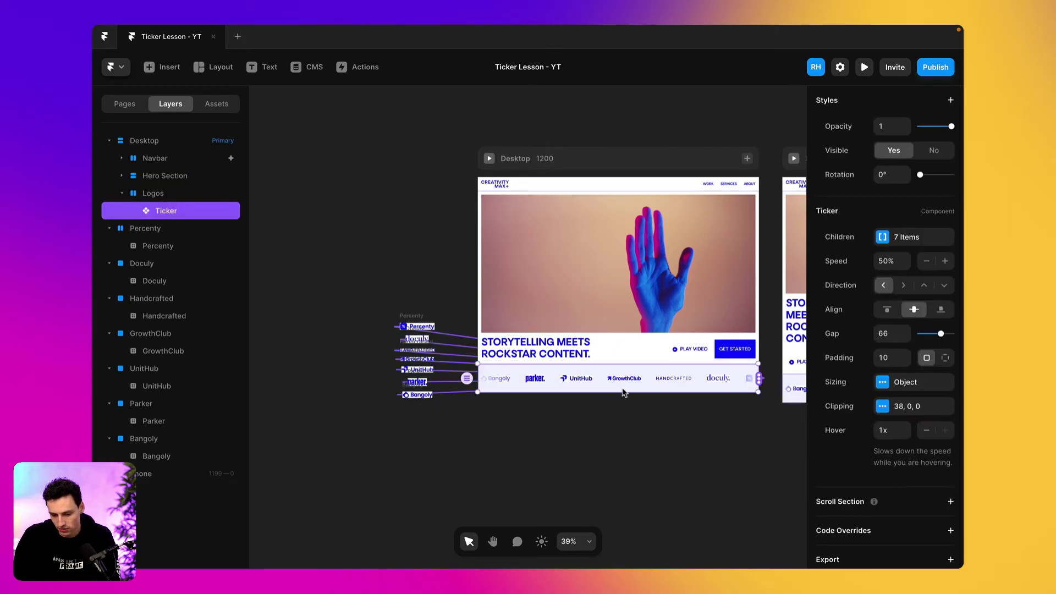
left_click(883, 407)
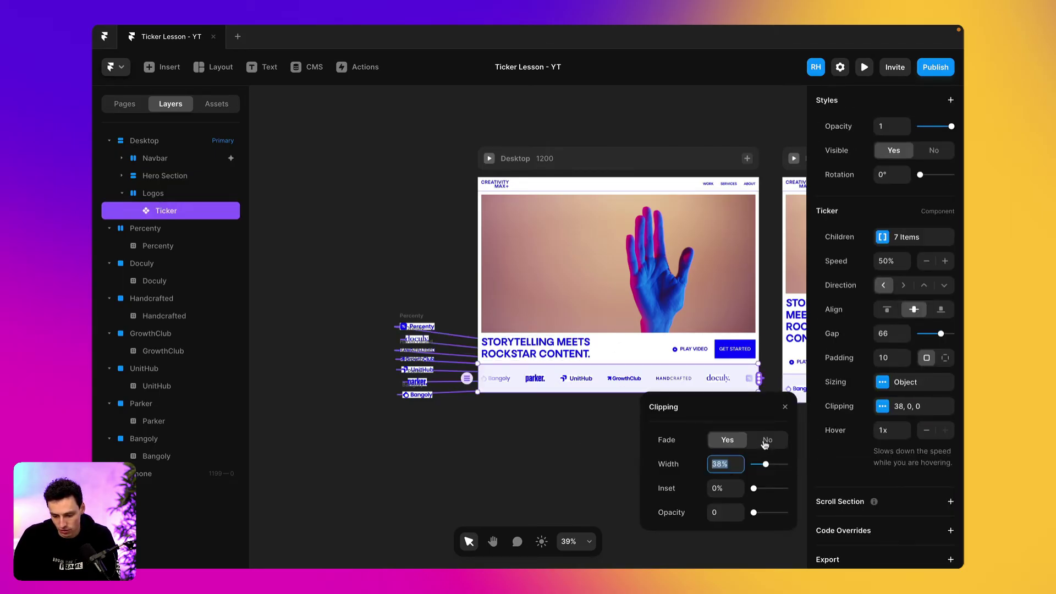
left_click(767, 440)
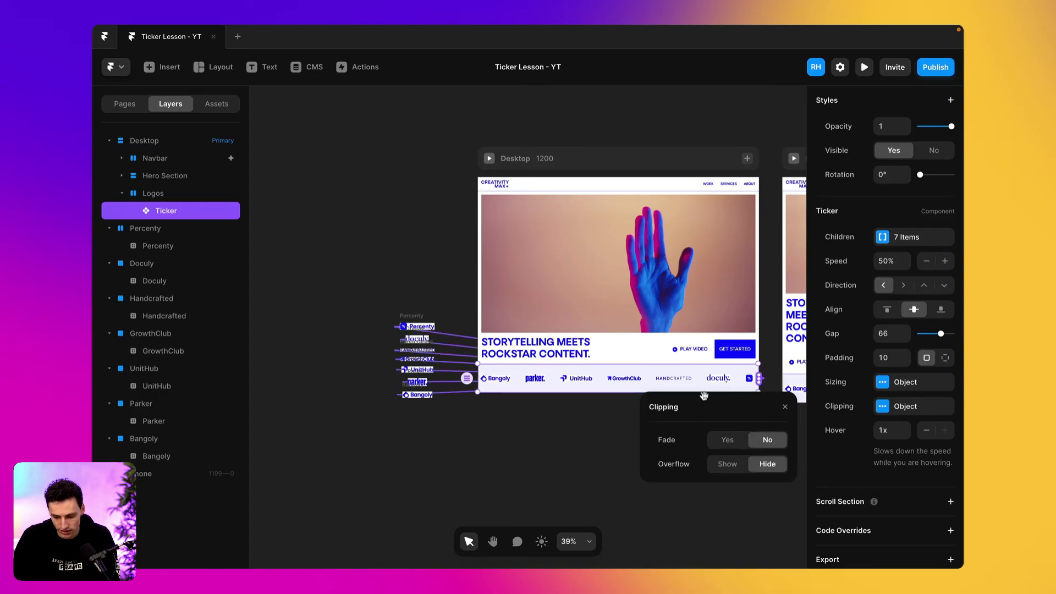
left_click(734, 439)
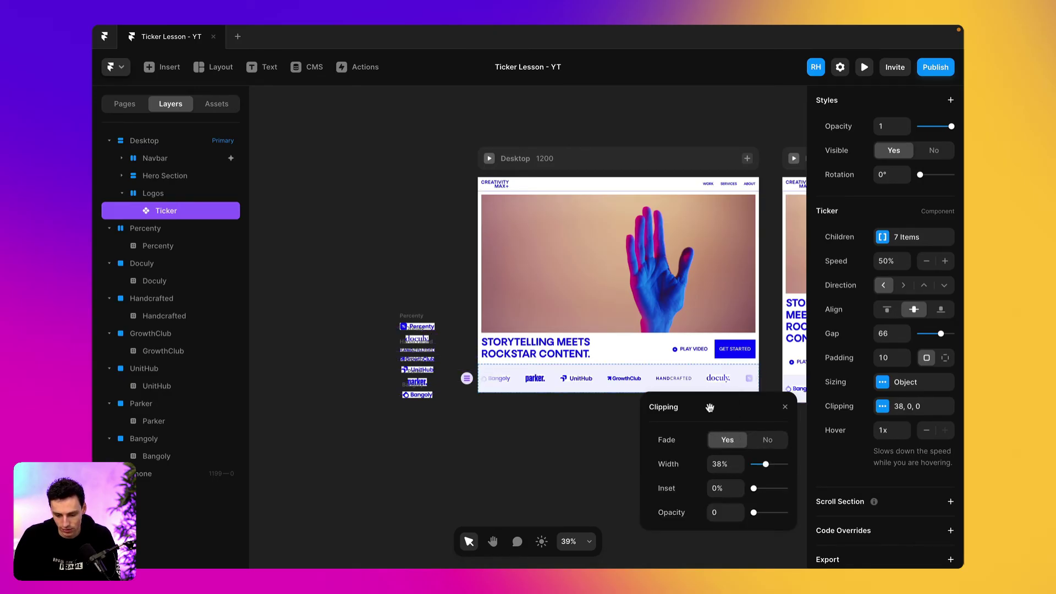
left_click(836, 452)
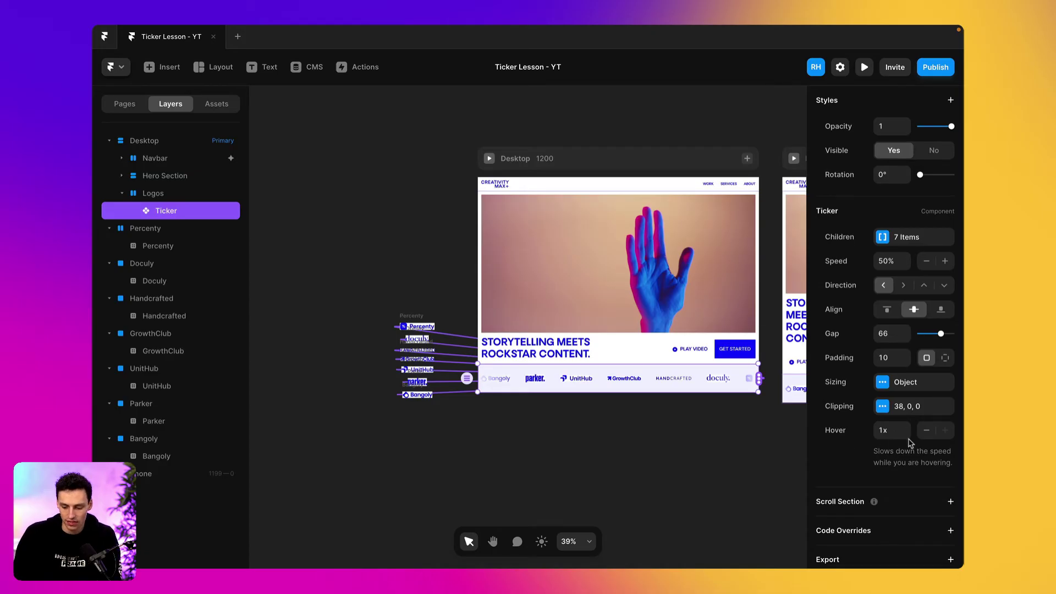
Enter 0.5 in the ticker's Hover speed field and launch the 1200 × 750 page preview.
left_click(642, 404)
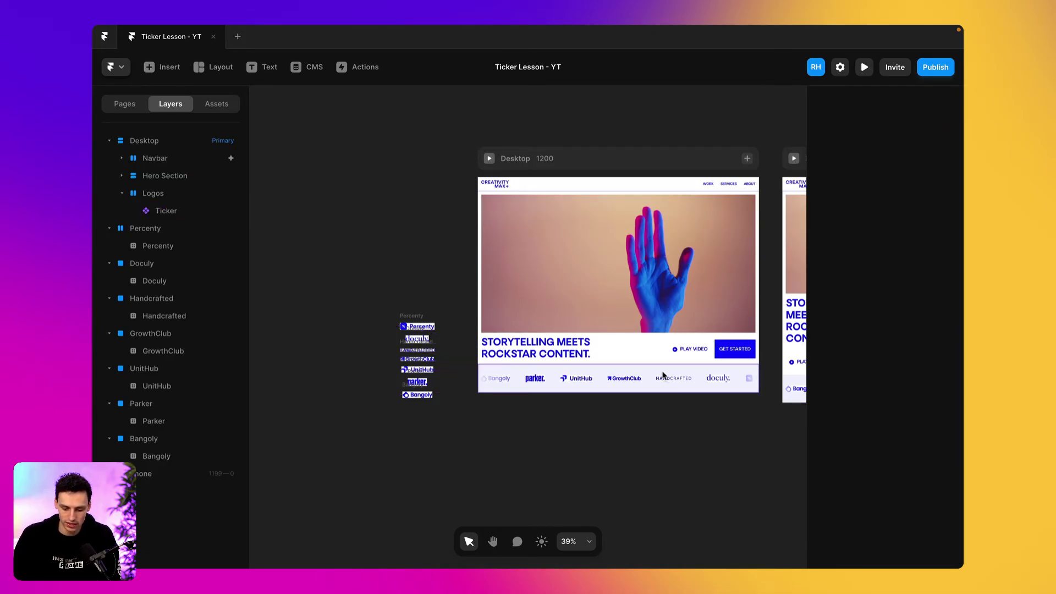
left_click(662, 376)
scroll(942, 489, "down", 5)
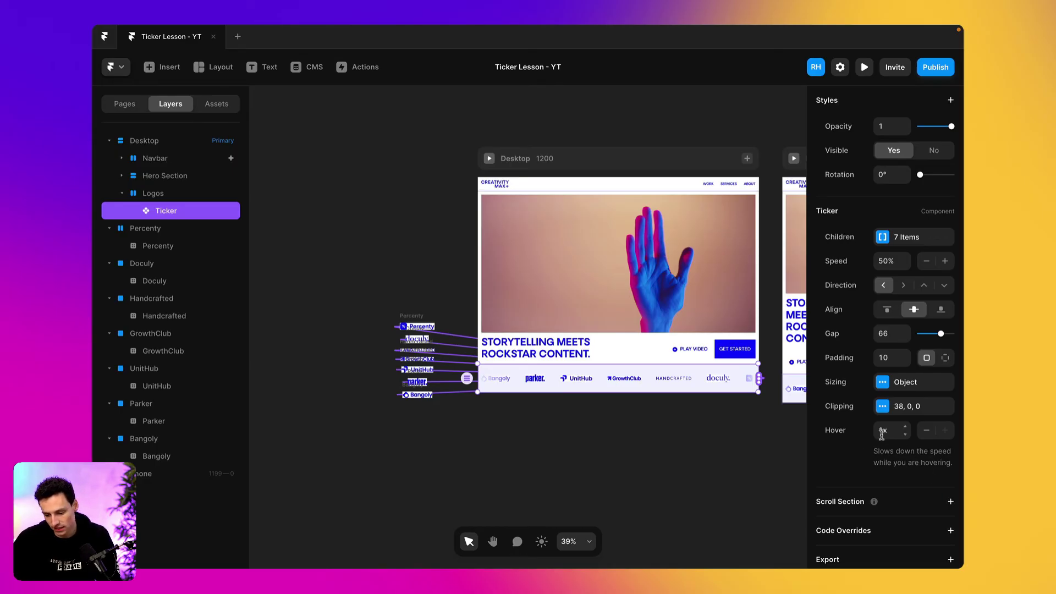
left_click(881, 431)
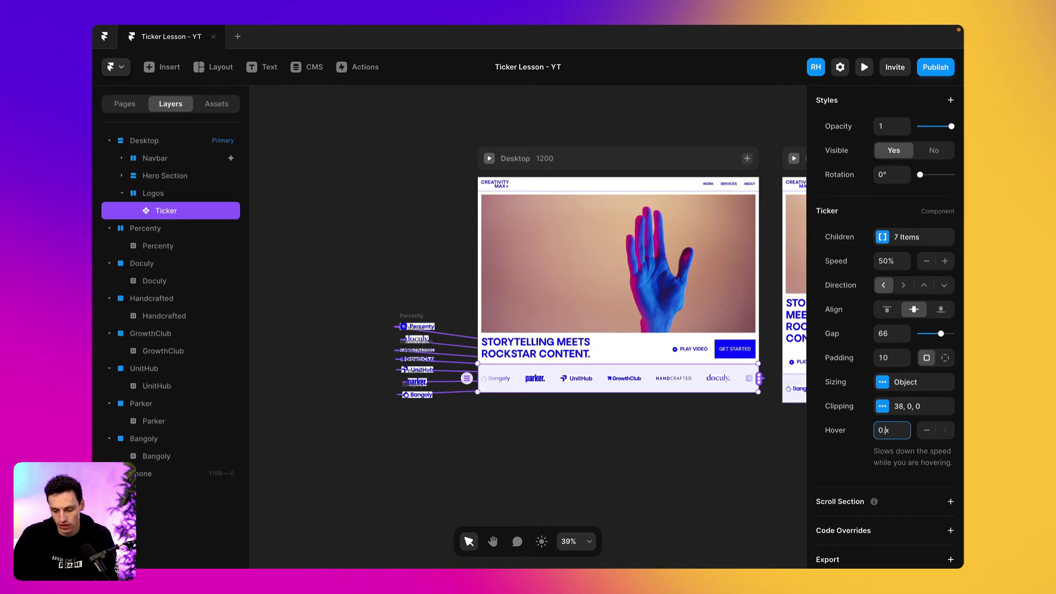
type("0.5")
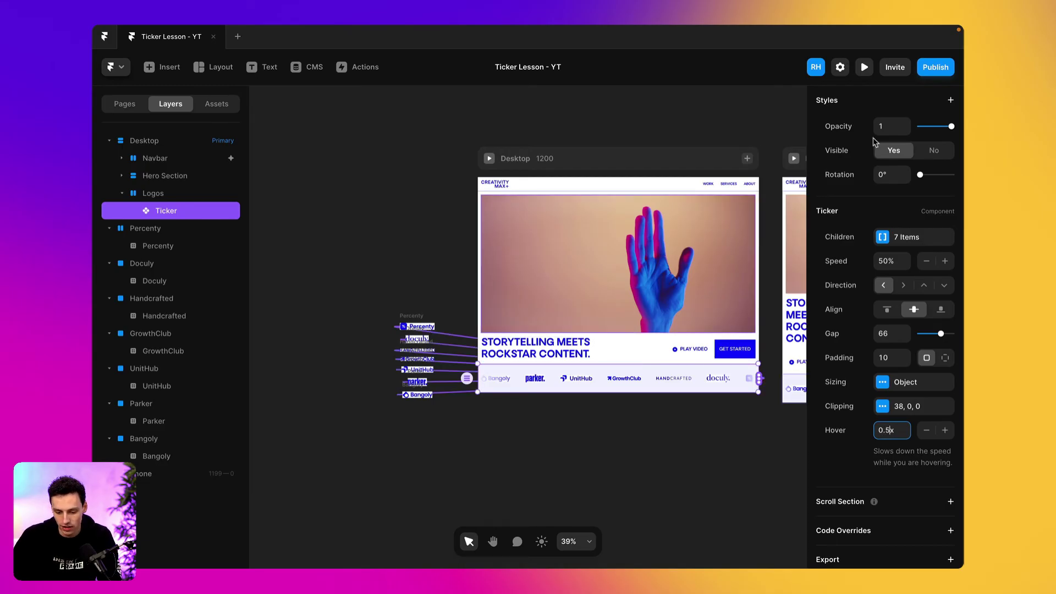
left_click(864, 66)
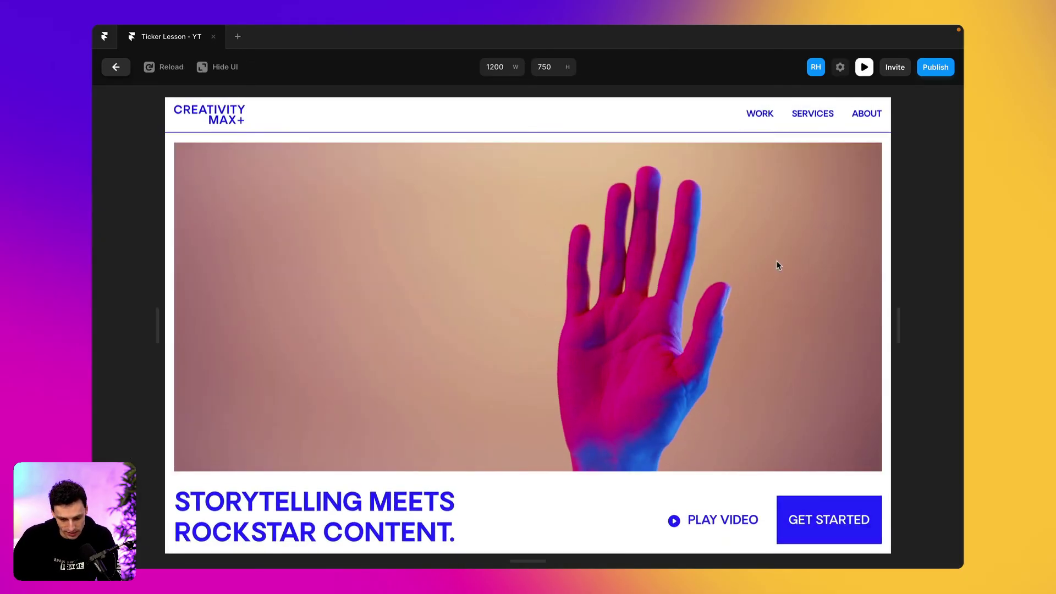
scroll(777, 259, "down", 2)
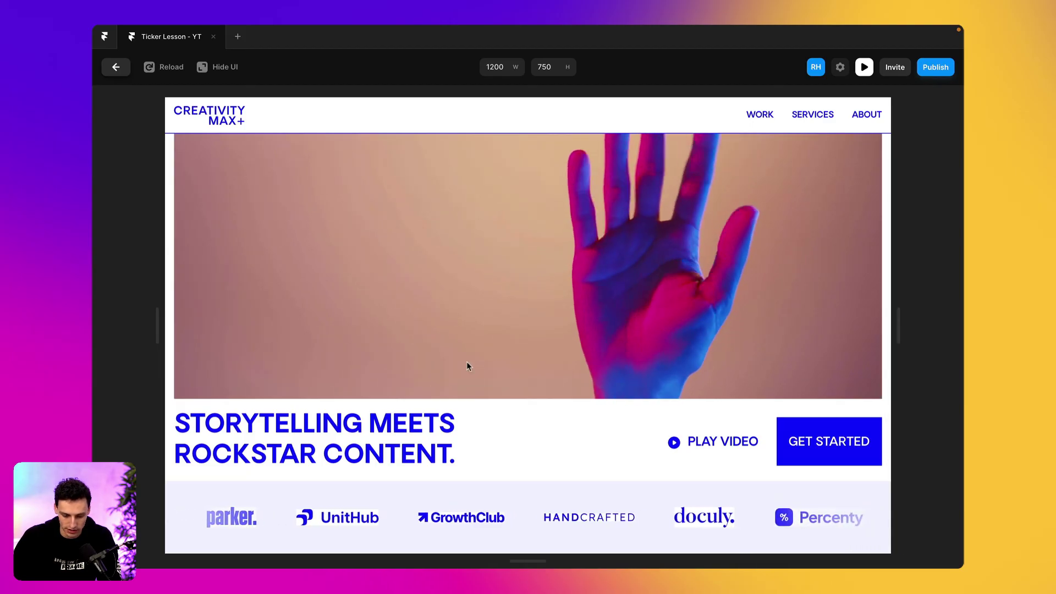